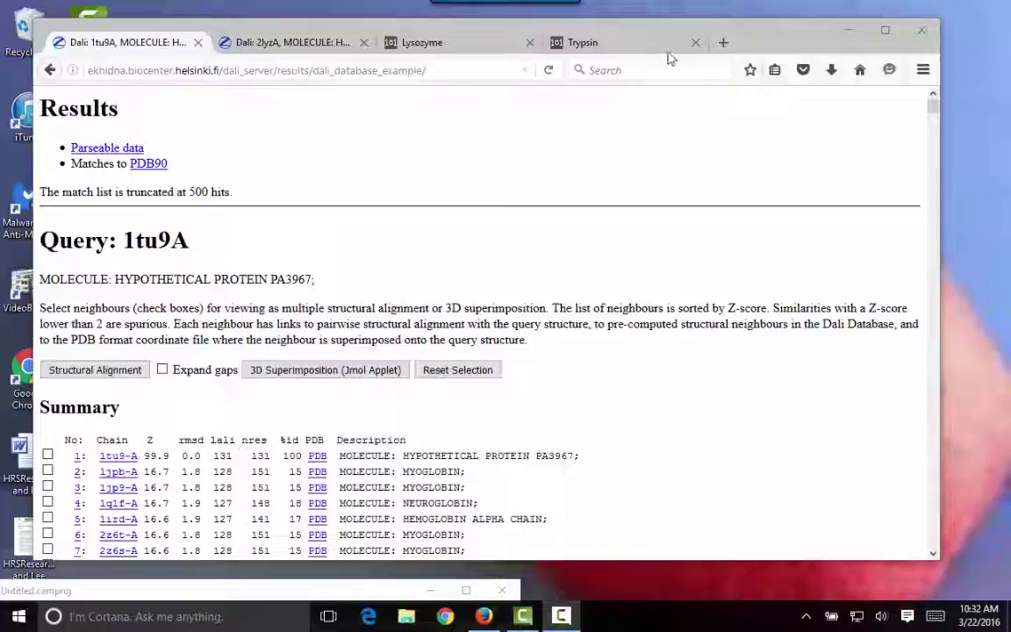
Search the web for "dali protein" in a new browser tab and open the EMBL Dali email server result
click(724, 42)
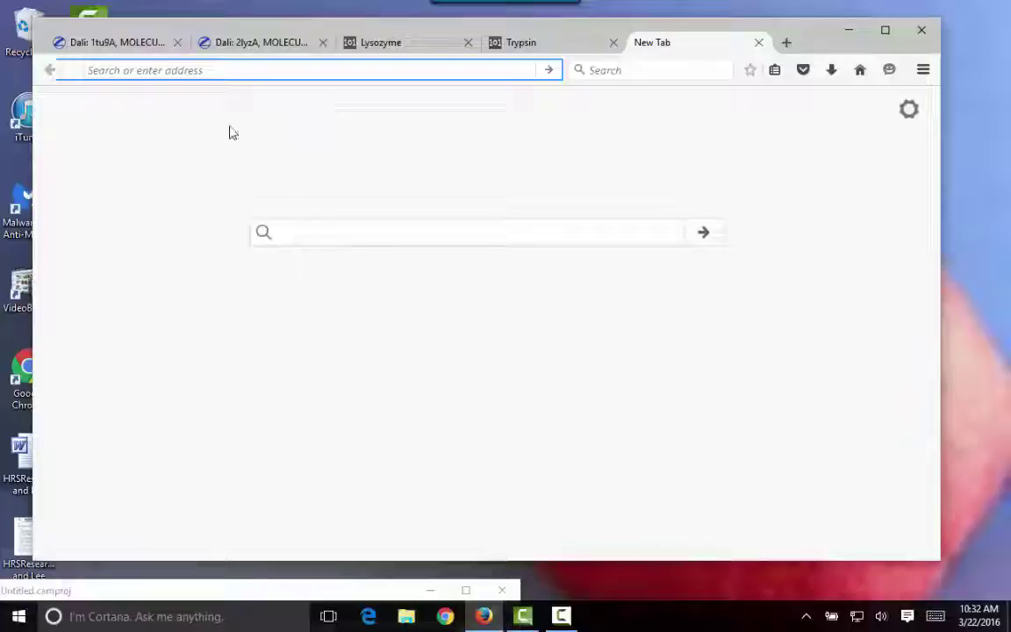
text(dali protein)
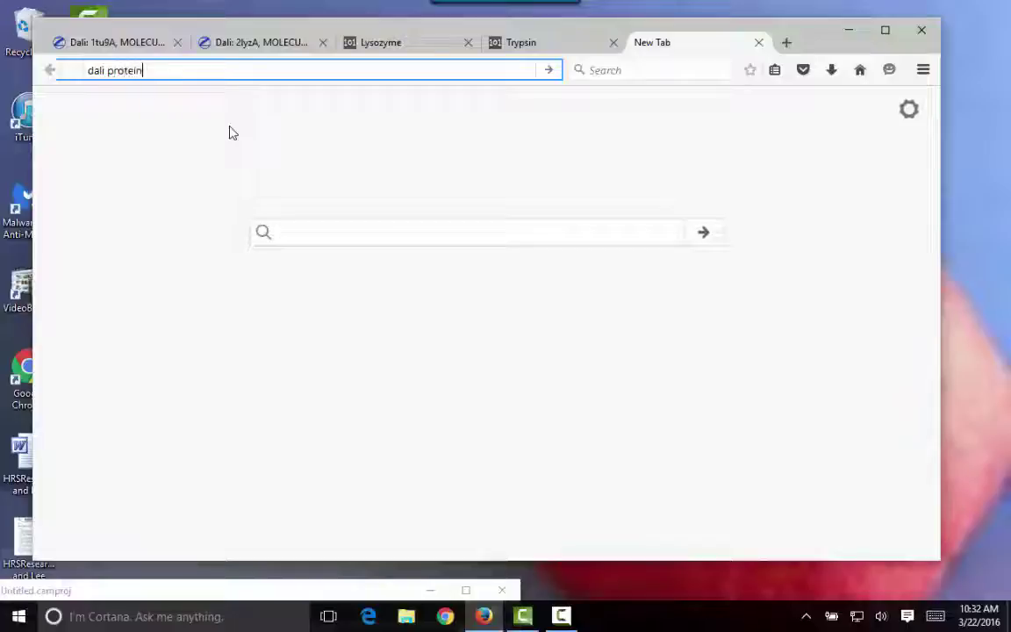
key(Return)
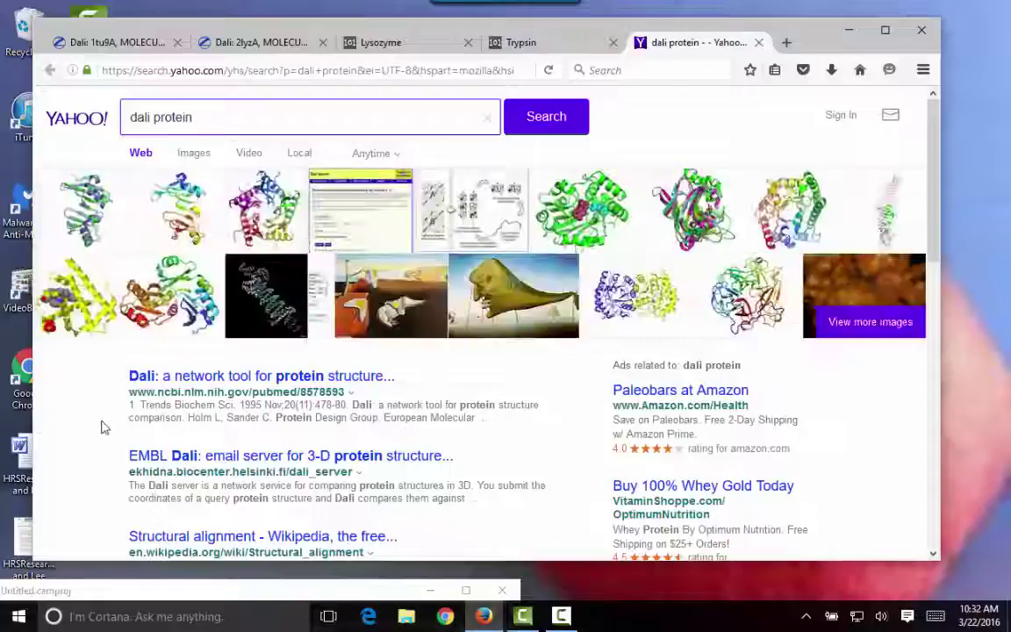
scroll(102, 427, down, 2)
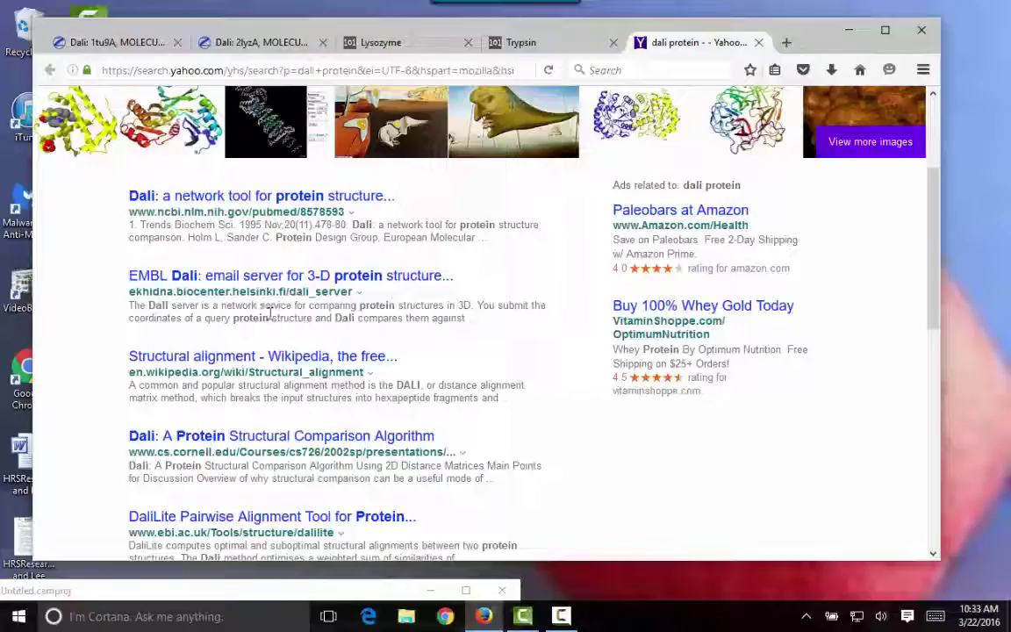
click(285, 276)
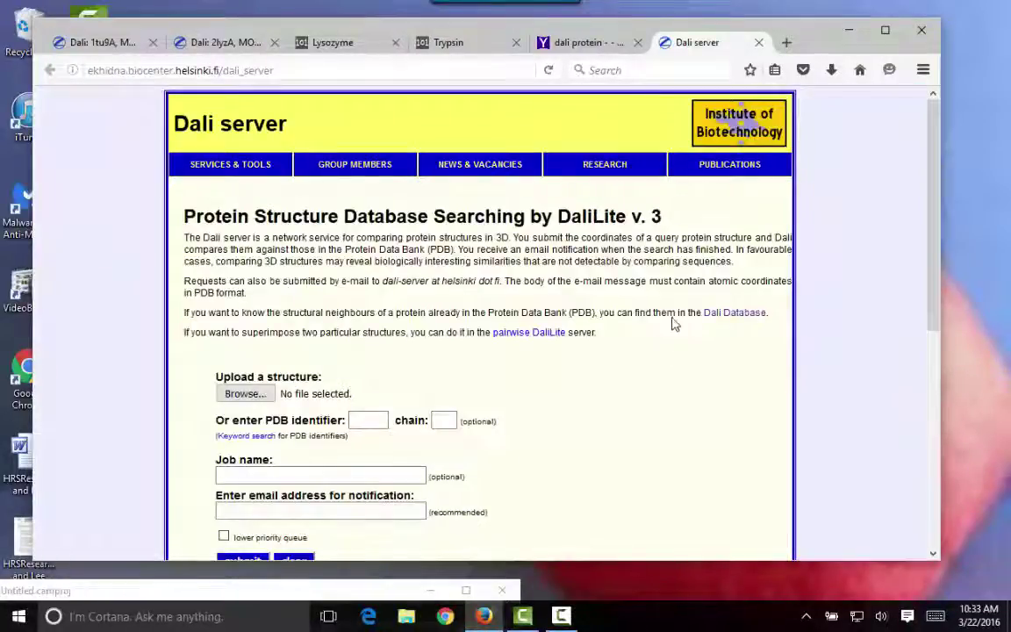
Examine the Dali server page's structure submission form, including its PDB identifier and chain fields
scroll(623, 377, down, 4)
scroll(580, 372, up, 2)
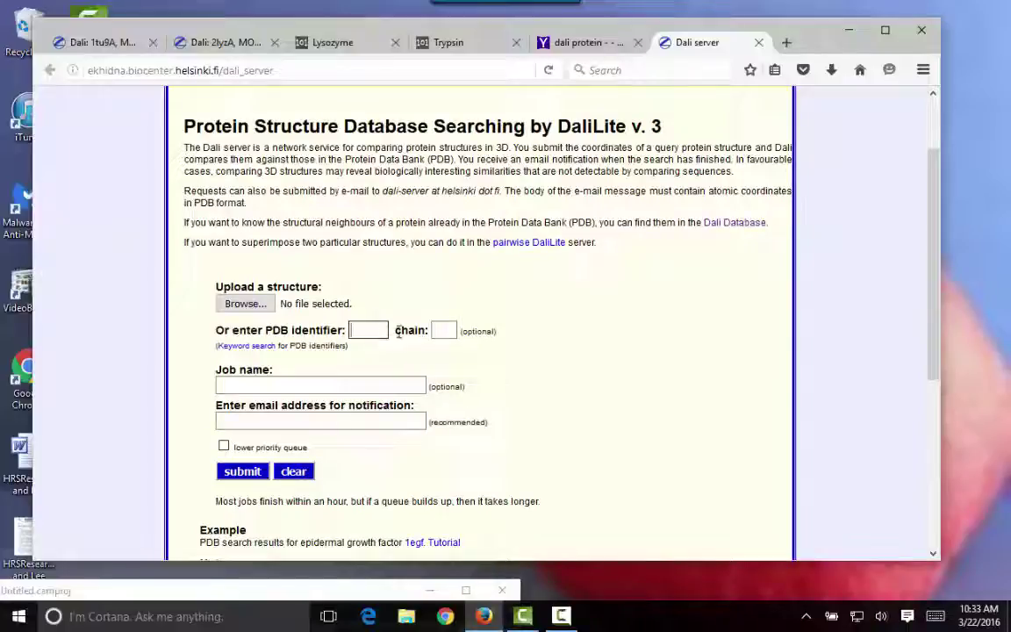
click(445, 331)
scroll(531, 290, up, 2)
scroll(531, 289, down, 2)
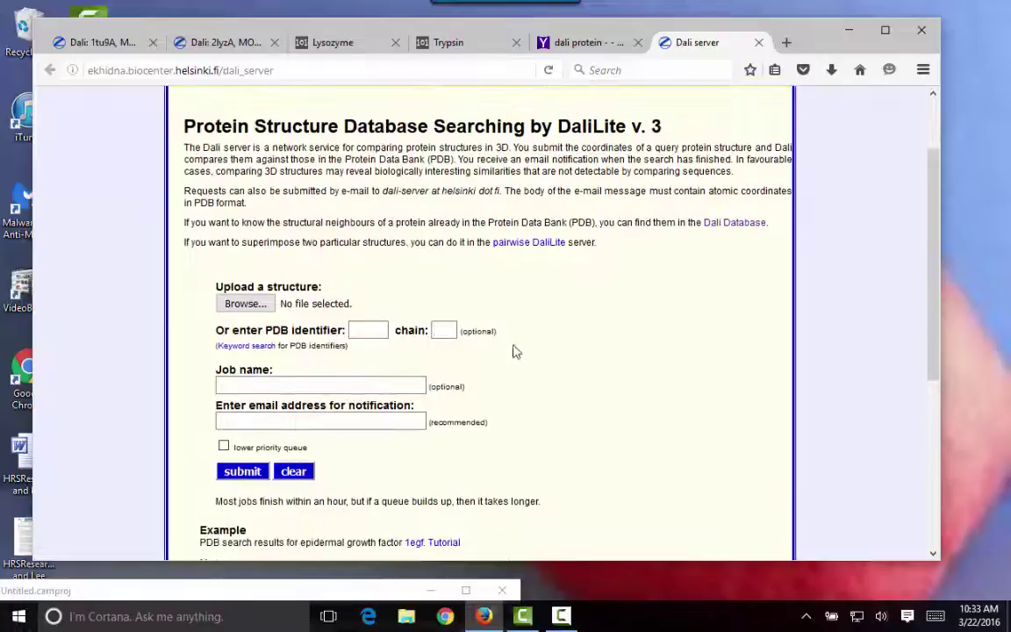
scroll(468, 351, up, 2)
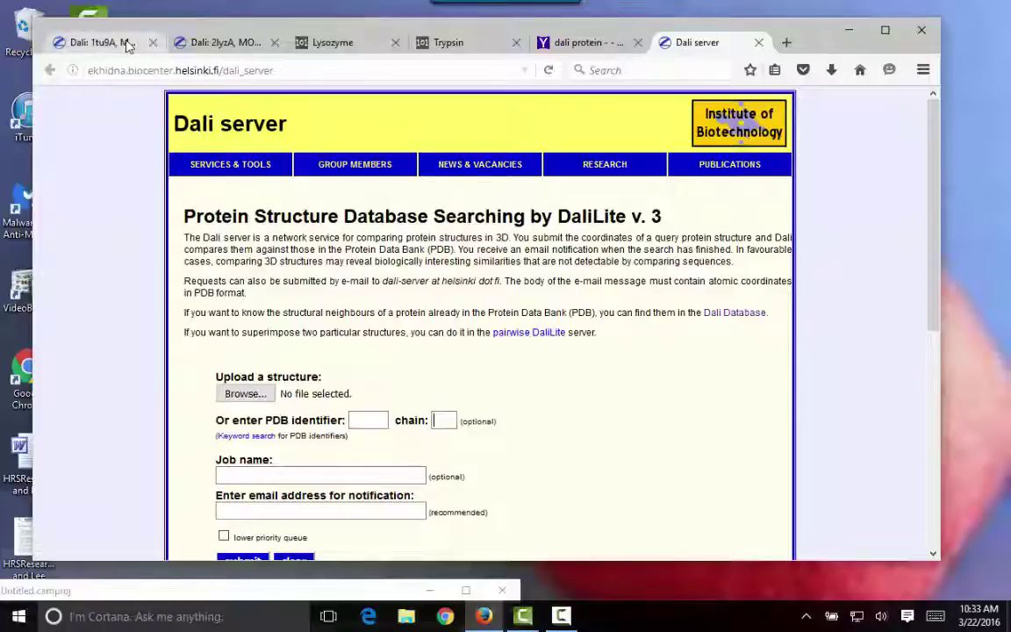
Open the Dali Database from the Dali server page and locate its 1tu9 structural neighbours example
click(745, 324)
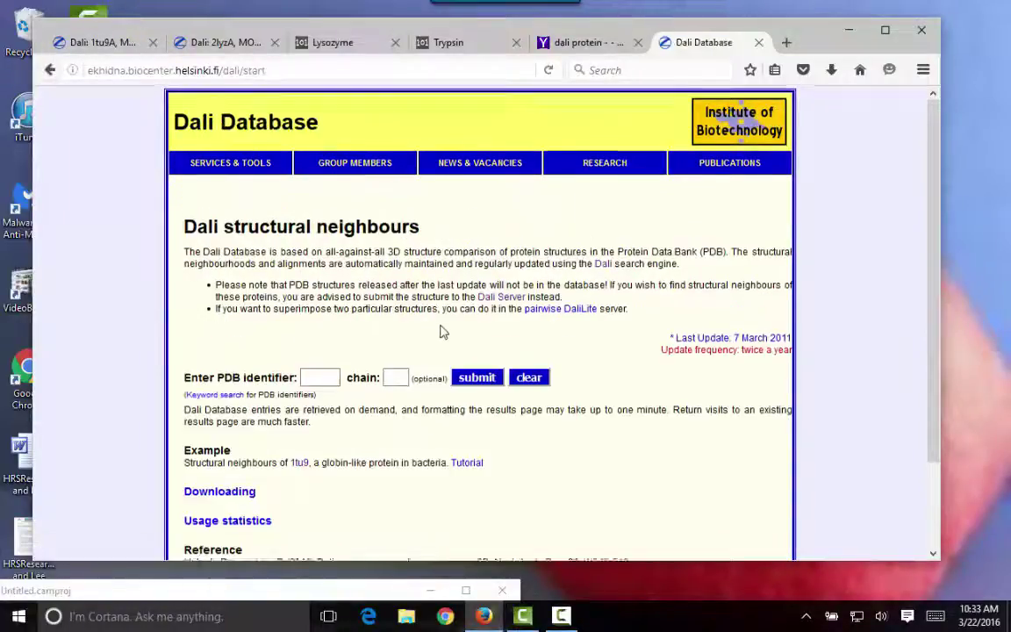
scroll(395, 333, down, 2)
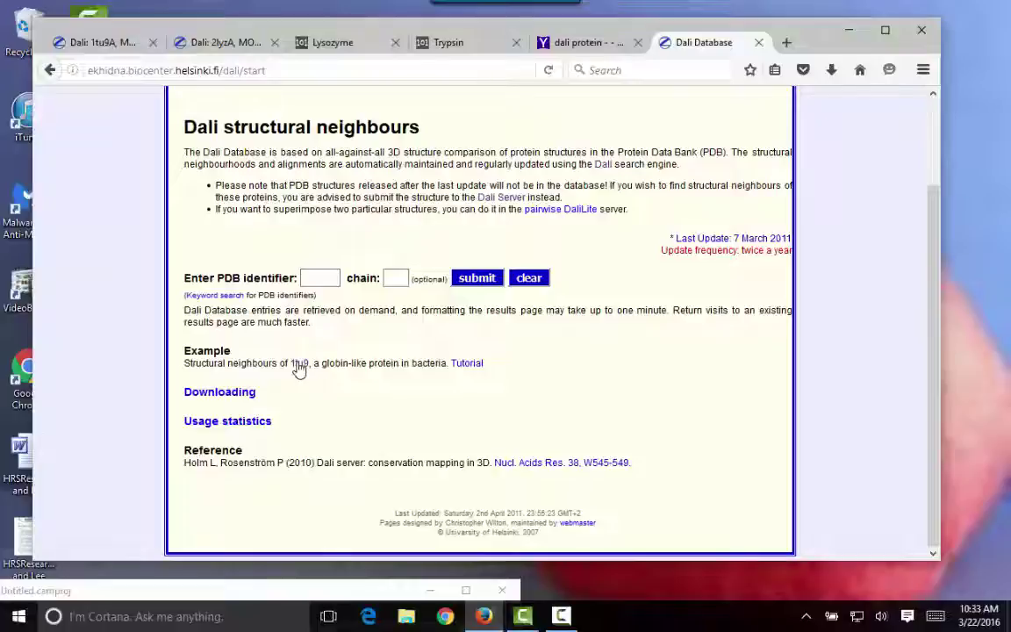
Switch to the Dali results for query 1tu9A and examine the Z-scores, rmsd values and descriptions of its structural neighbours
click(84, 48)
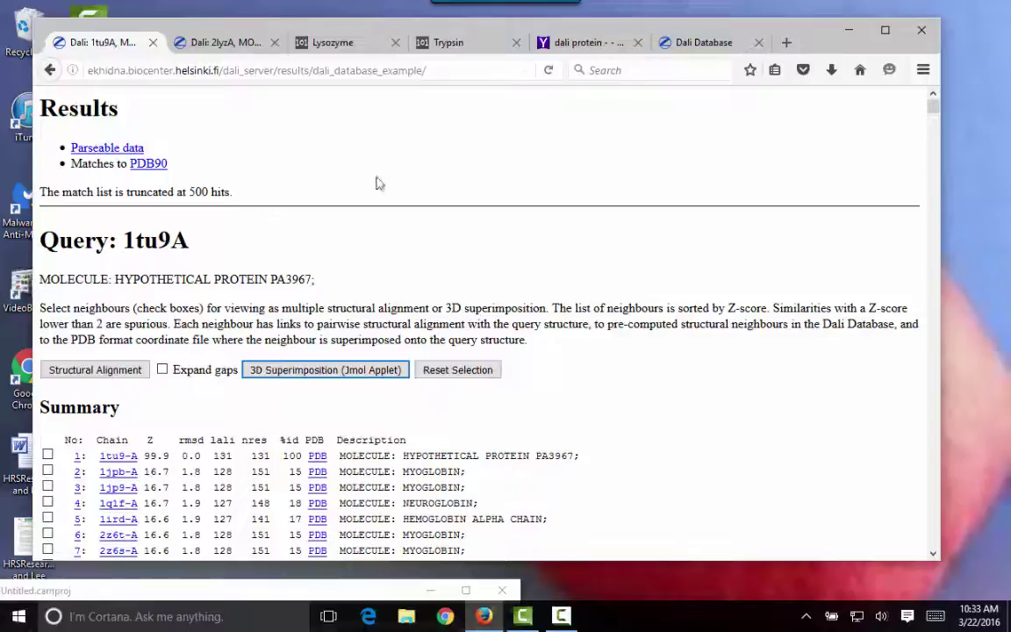
scroll(617, 248, down, 5)
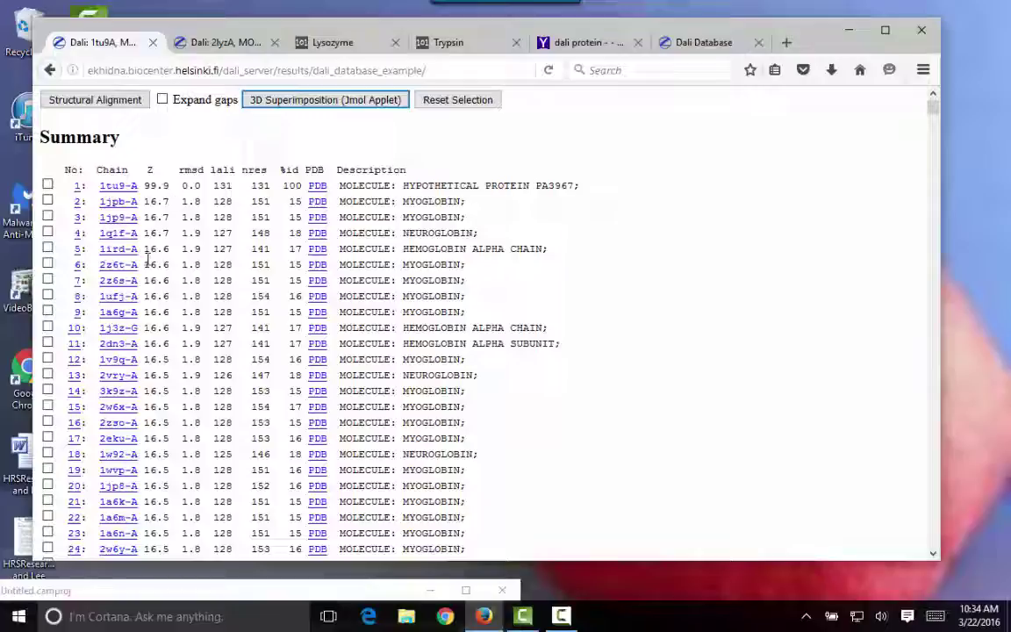
scroll(141, 242, down, 2)
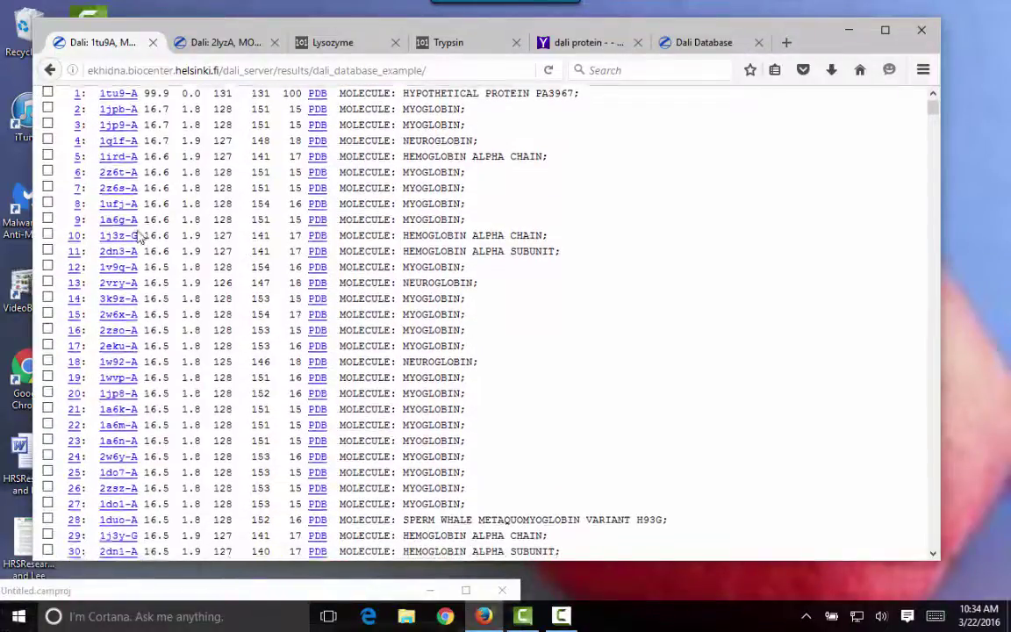
scroll(138, 233, down, 4)
scroll(138, 232, up, 4)
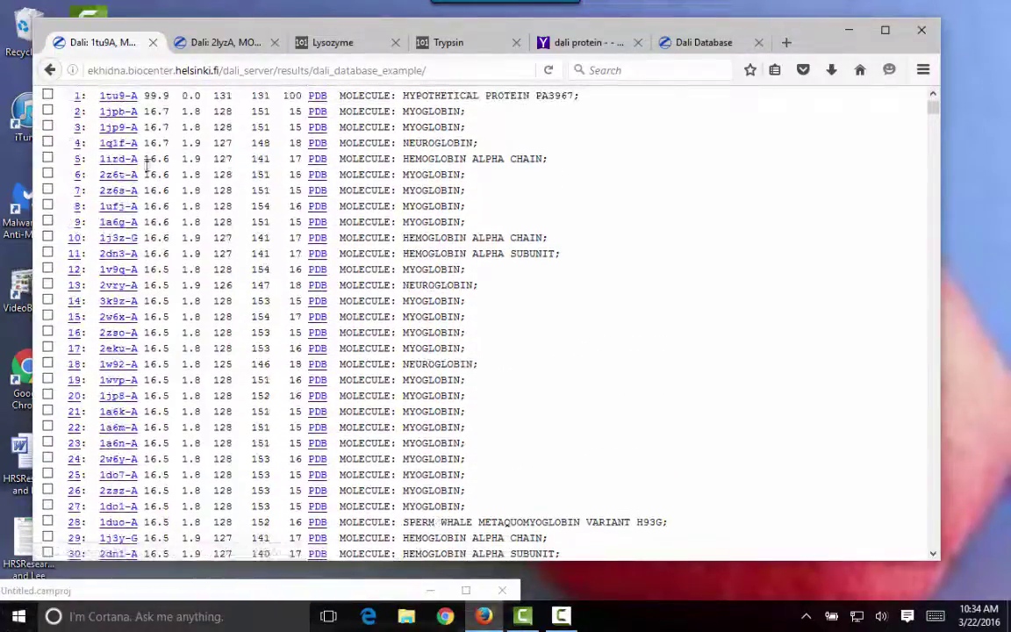
scroll(156, 204, up, 2)
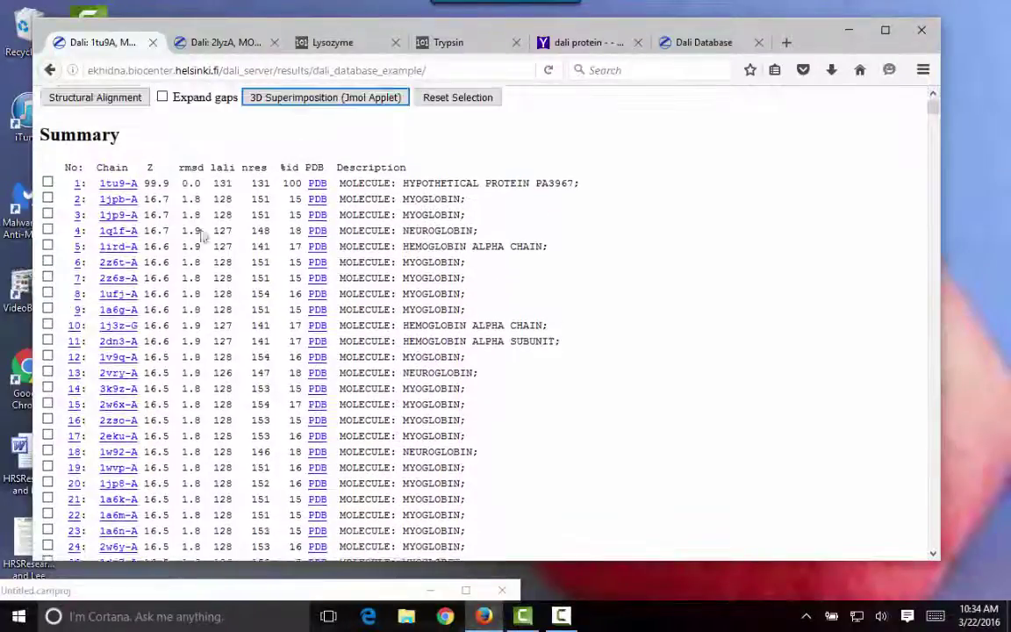
scroll(162, 331, down, 3)
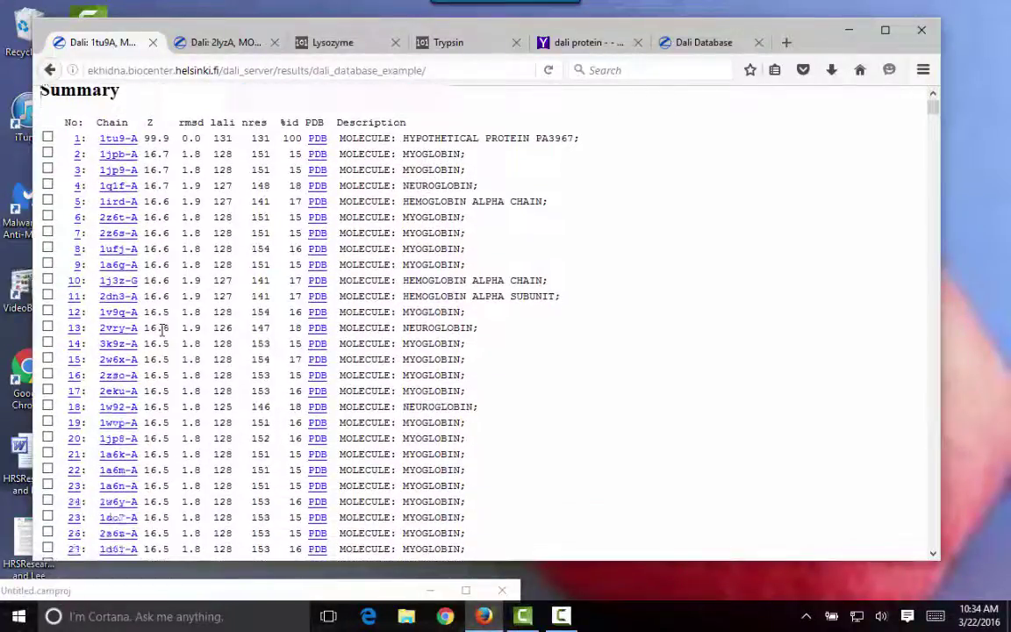
scroll(163, 339, up, 3)
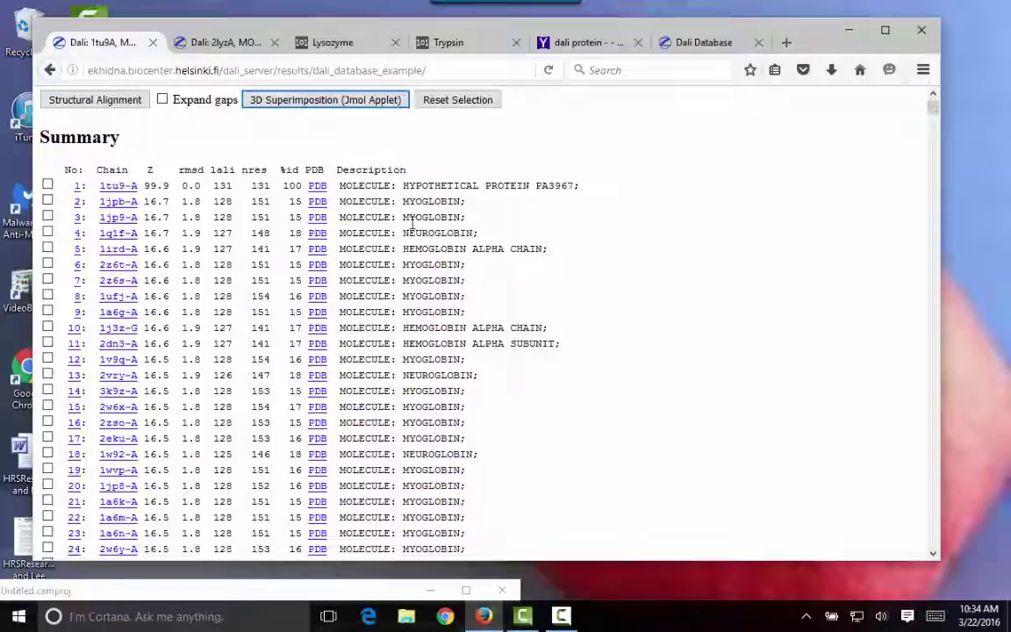
scroll(241, 303, down, 8)
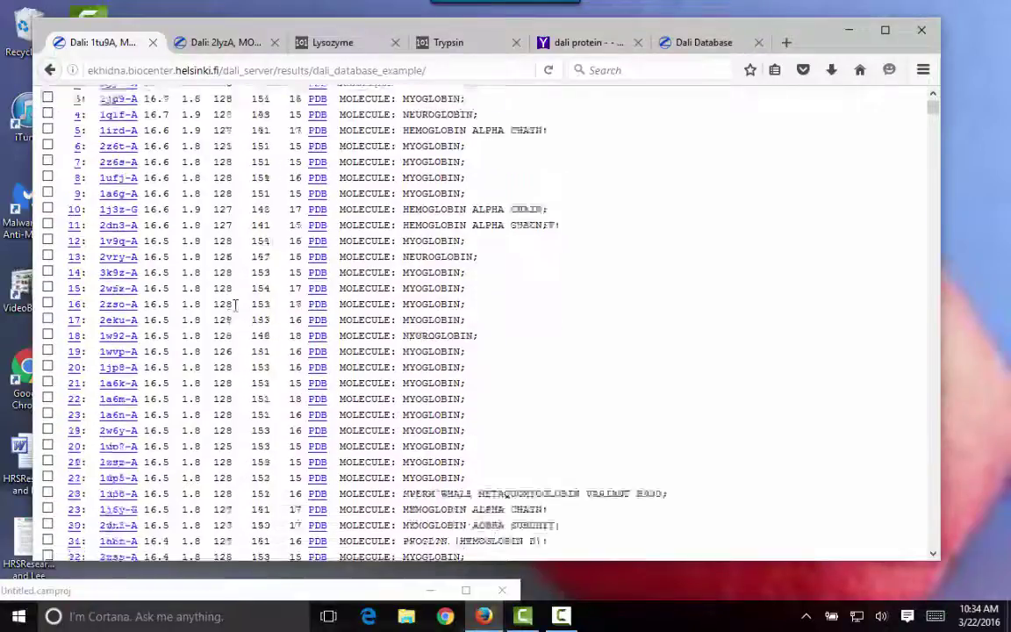
scroll(239, 303, up, 8)
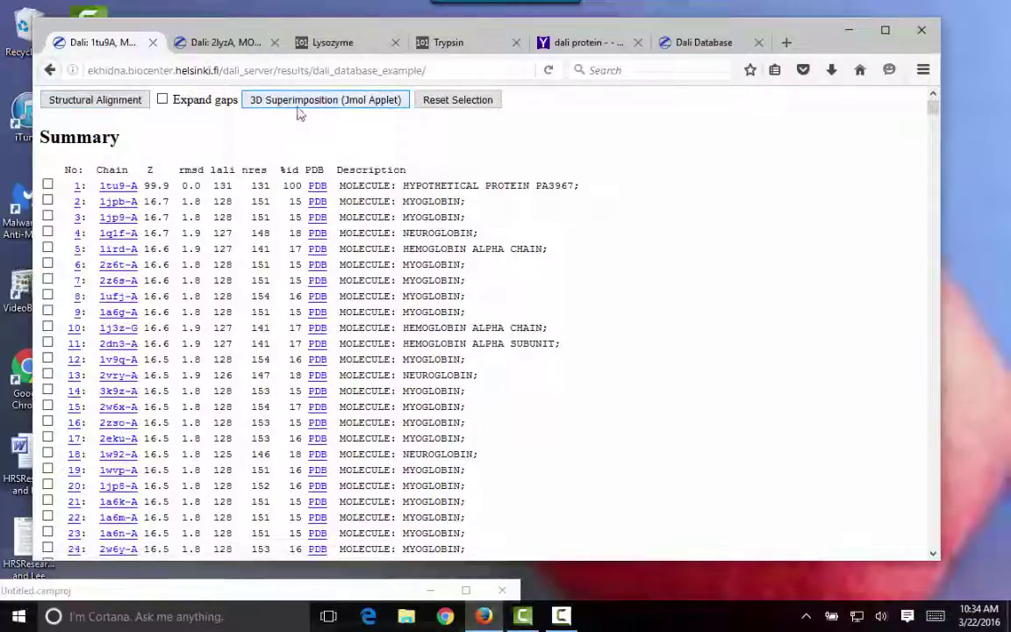
View the PDB coordinate file and the structural neighbours page of hit 1jpb-A, returning to the 1tu9A results after each
click(256, 100)
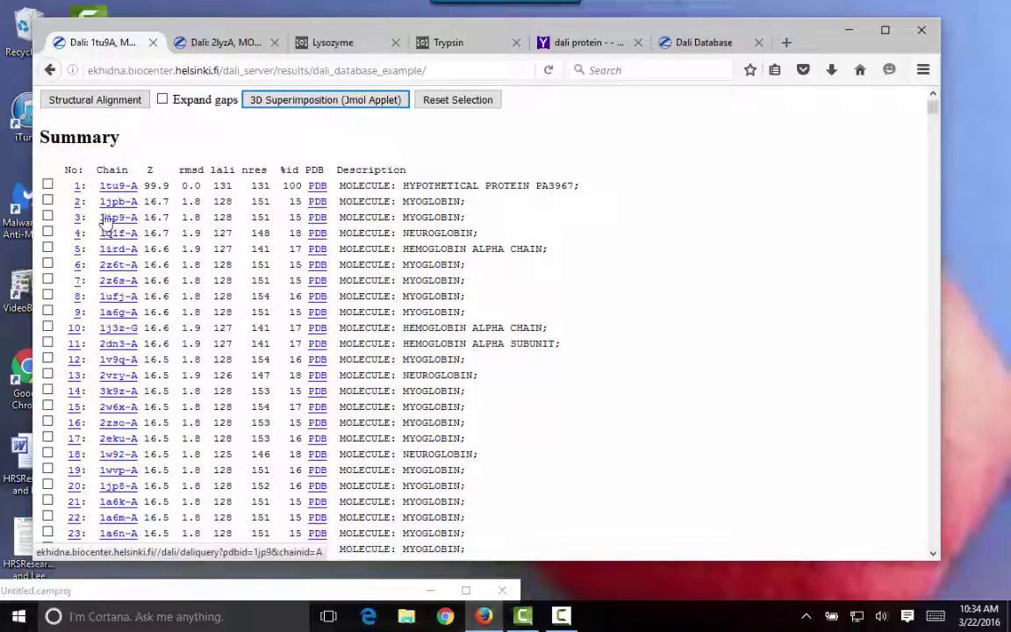
click(317, 206)
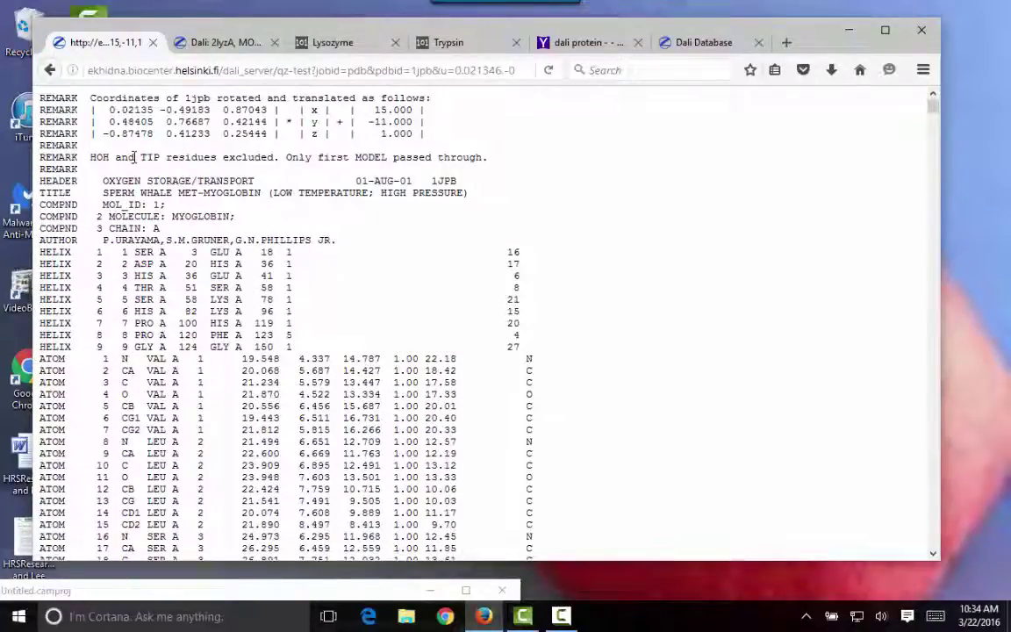
click(50, 69)
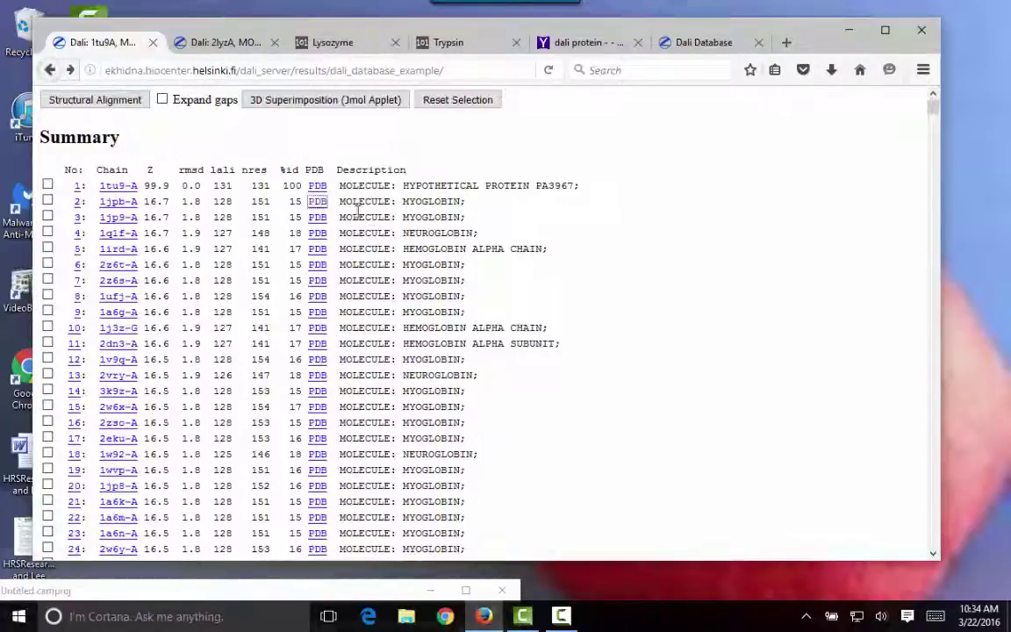
click(122, 203)
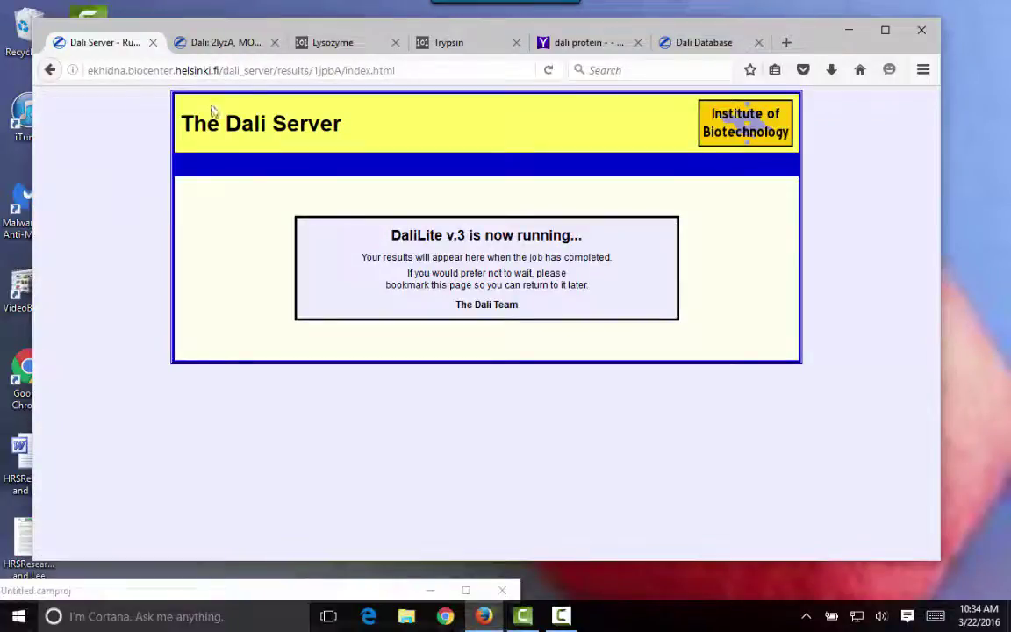
click(50, 70)
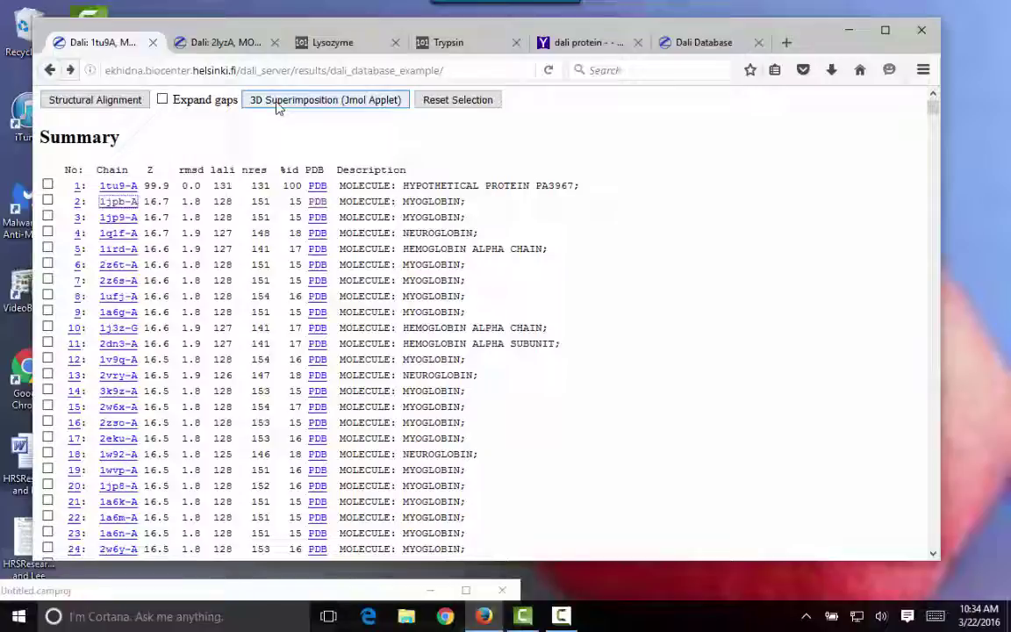
Open the Jmol 3D superimposition for the 1tu9A results without selecting any neighbours
scroll(412, 299, up, 4)
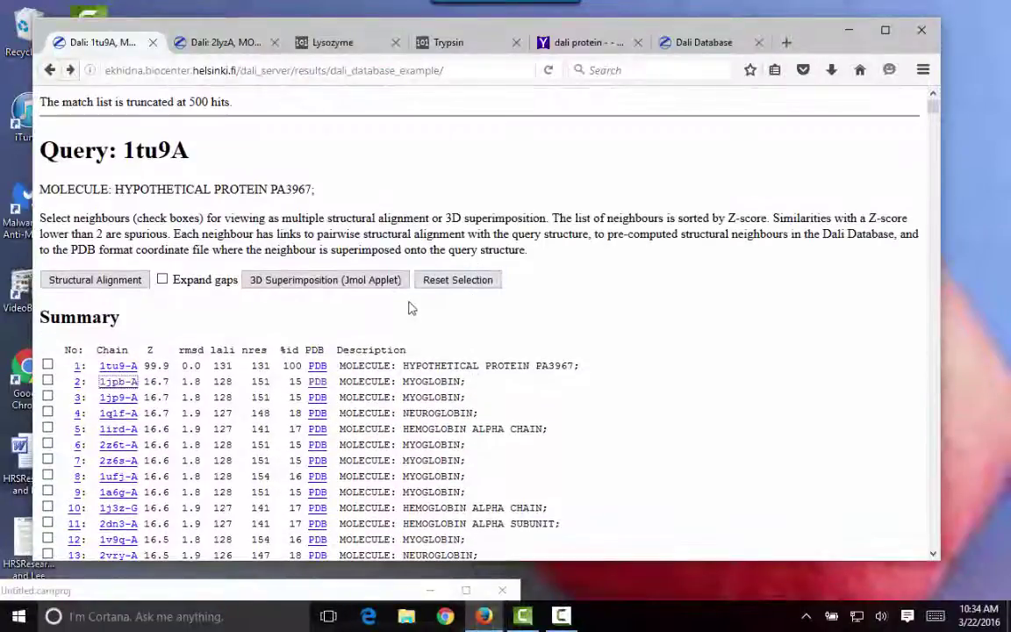
click(370, 281)
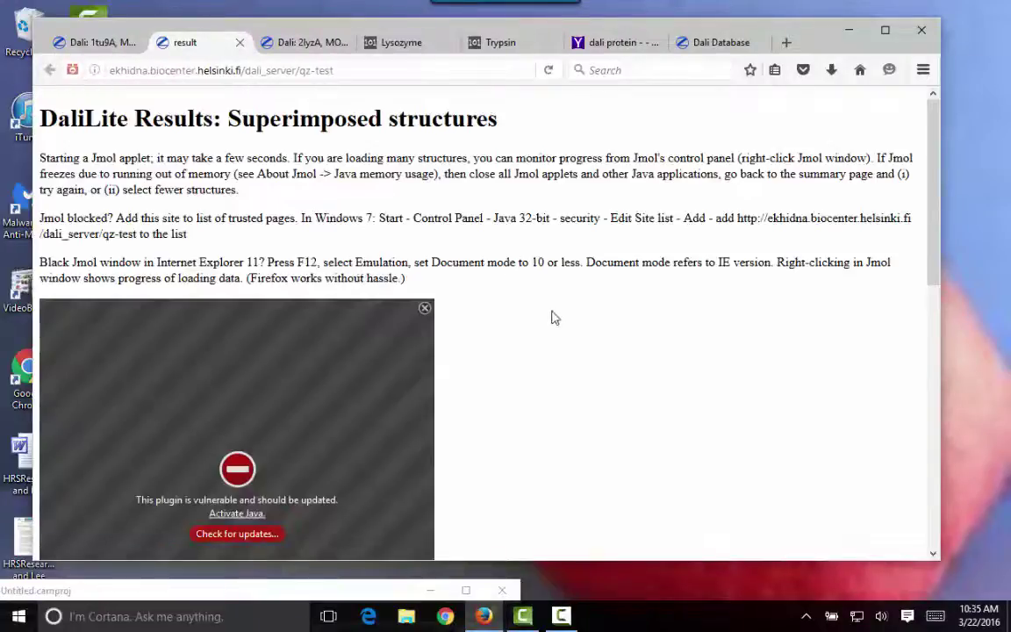
Examine the superimposed structures page, including the Jmol viewer area, the Java instructions and the backbone display options
scroll(560, 313, down, 3)
scroll(560, 313, up, 3)
scroll(560, 314, down, 3)
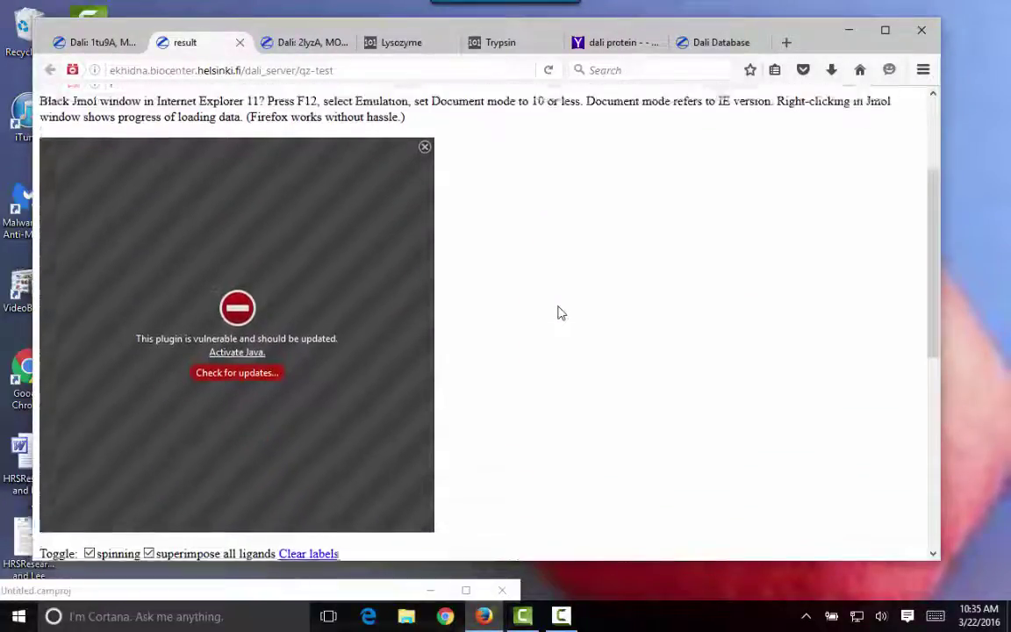
scroll(560, 313, up, 3)
scroll(561, 309, down, 4)
scroll(562, 309, up, 3)
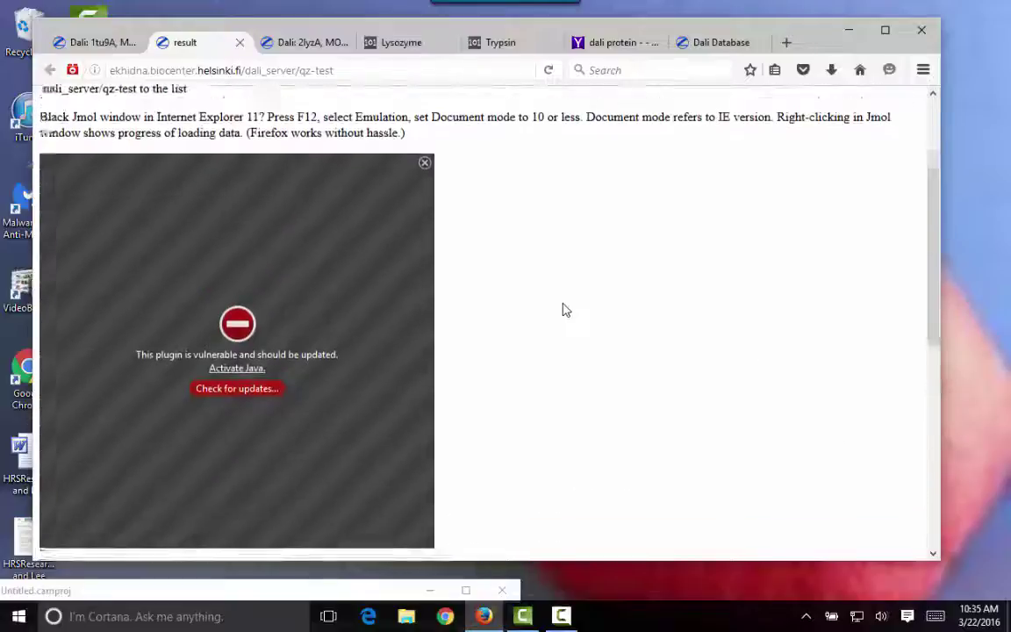
scroll(565, 309, down, 3)
scroll(566, 309, up, 2)
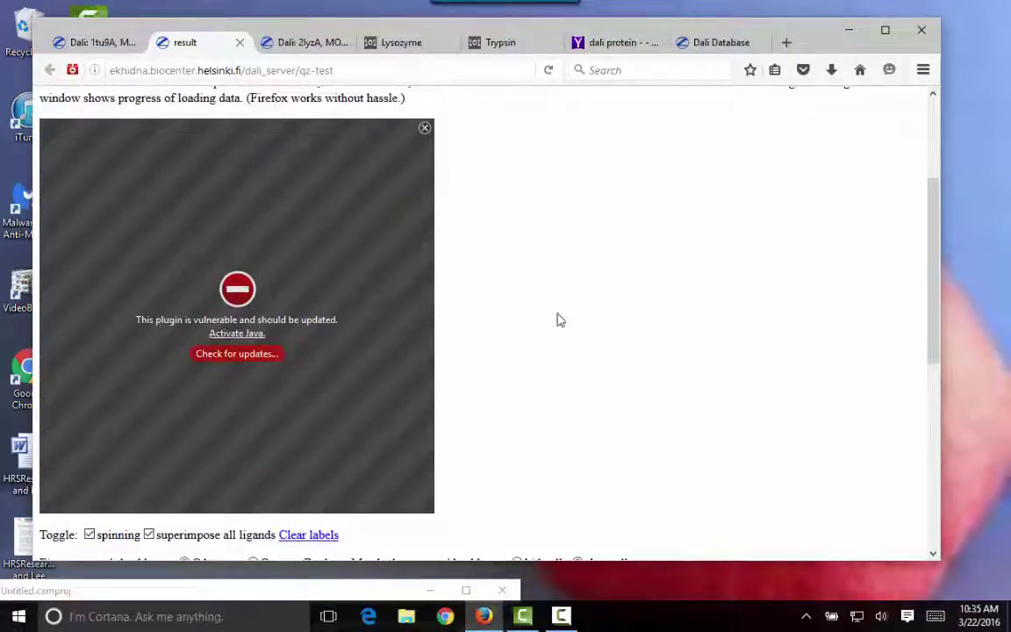
drag(479, 18, 492, 11)
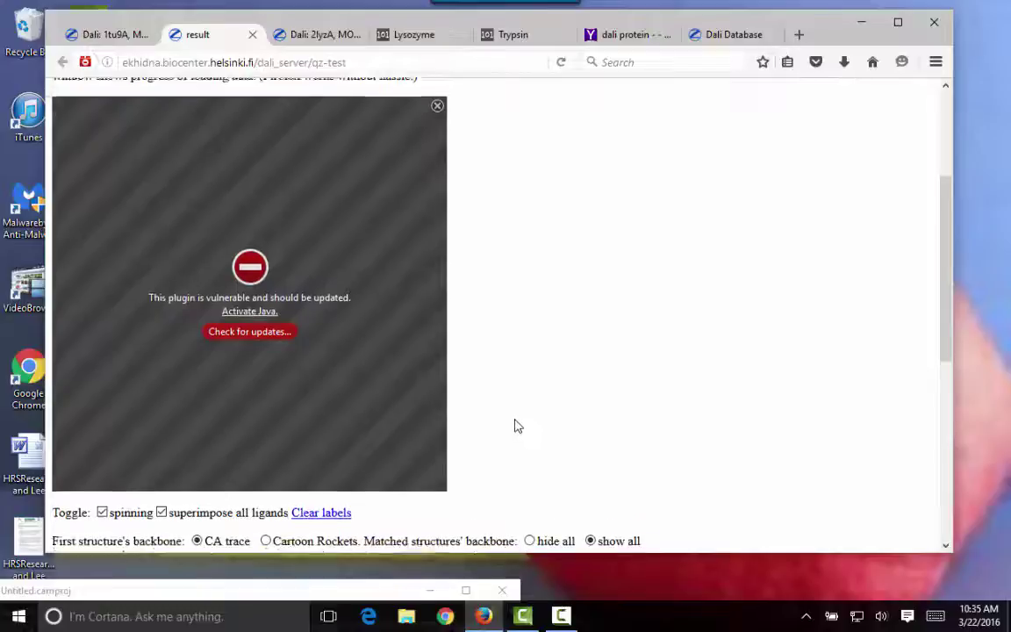
scroll(516, 423, up, 2)
scroll(516, 425, down, 2)
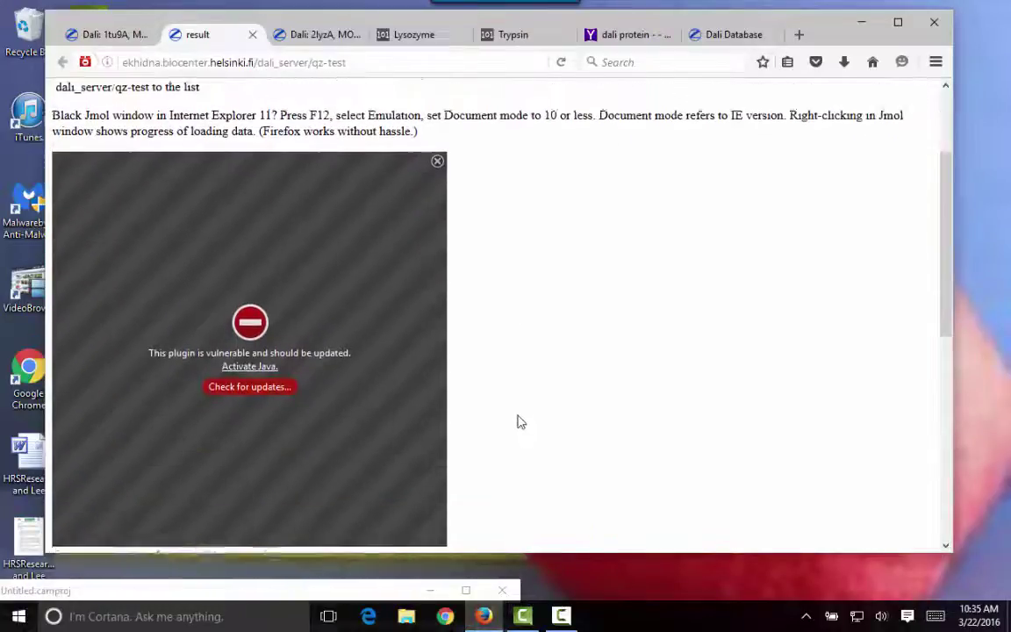
scroll(518, 422, down, 2)
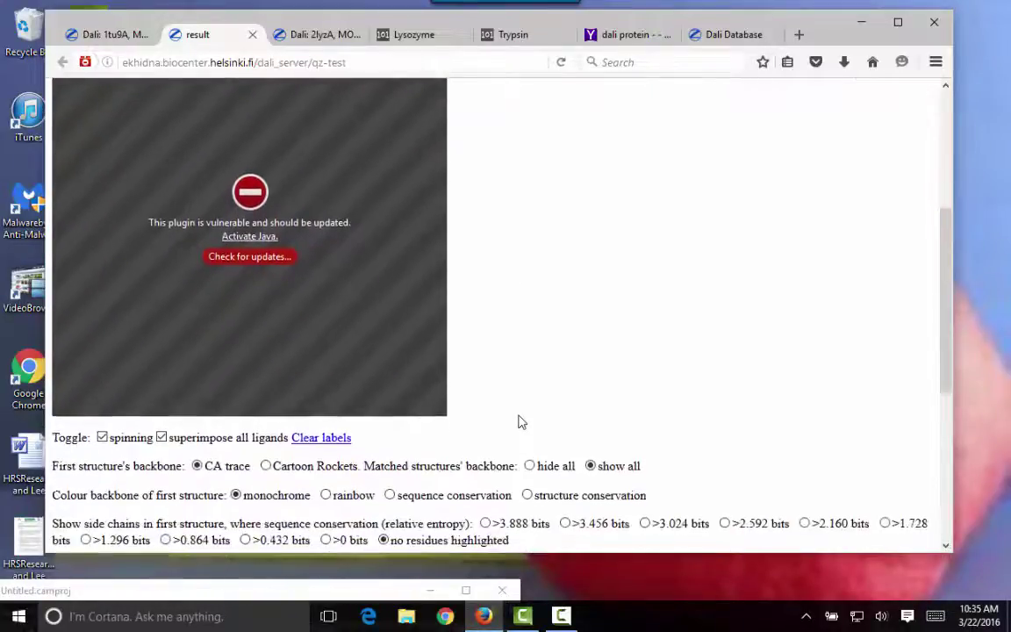
scroll(519, 422, up, 4)
scroll(519, 422, down, 3)
scroll(519, 420, up, 3)
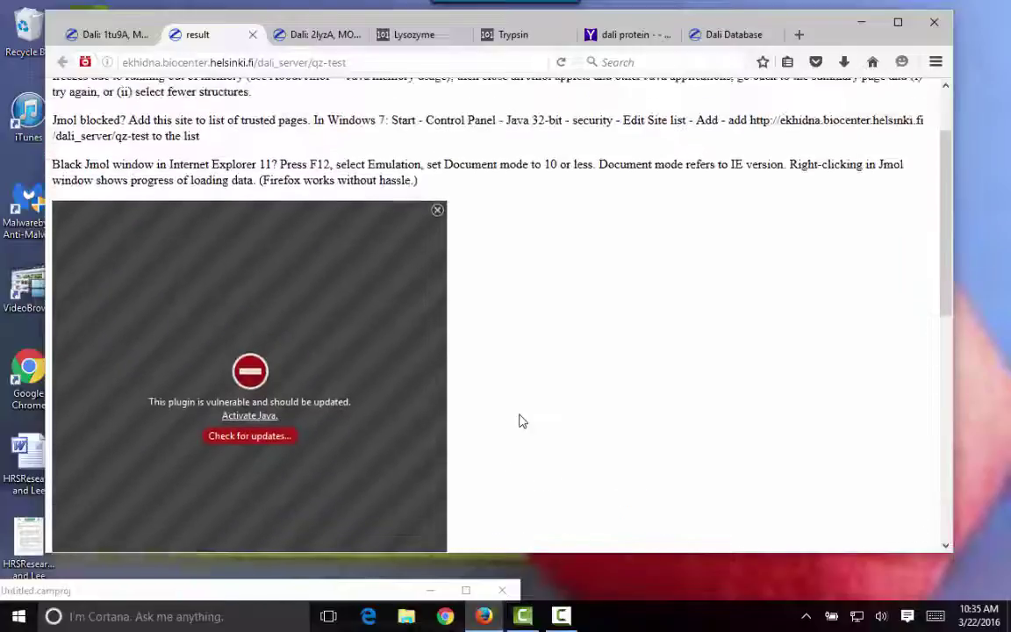
scroll(520, 420, down, 2)
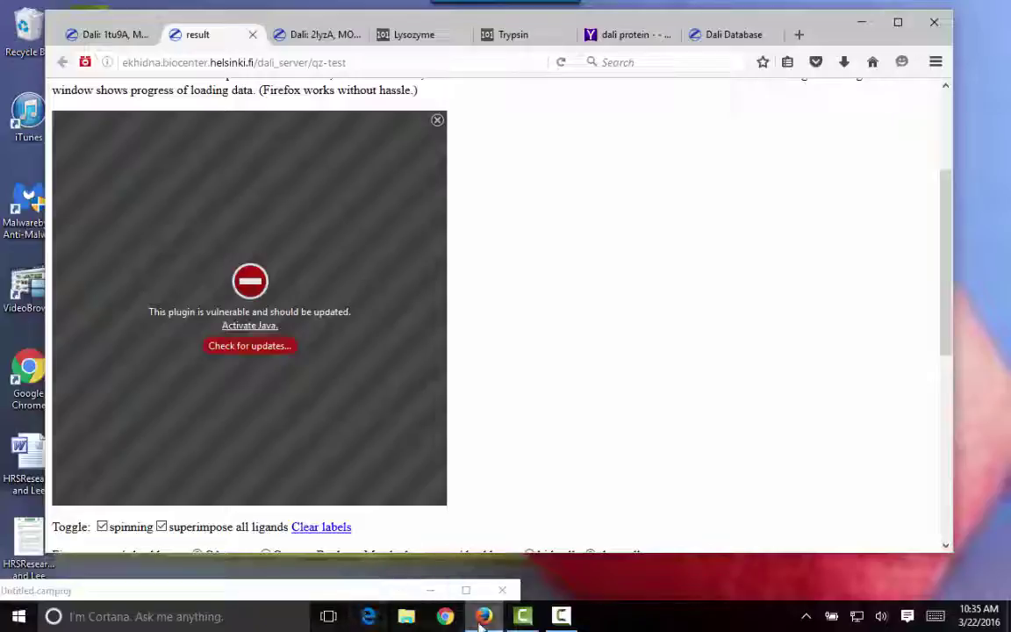
mouse_move(382, 612)
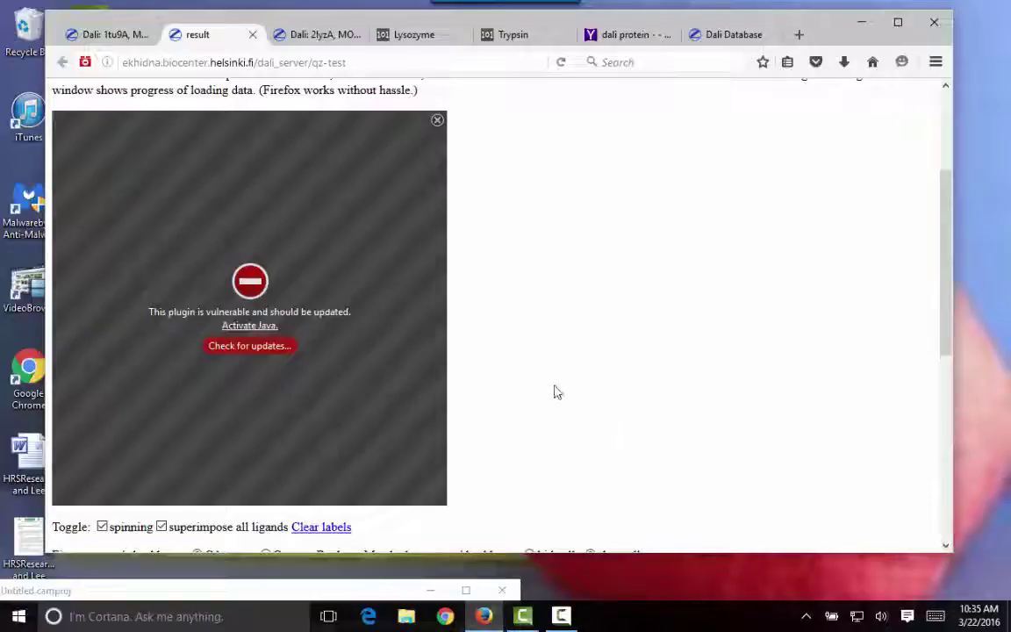
Open the Windows Control Panel, search it for "java" and move its window aside to uncover the Dali superimposition page
scroll(538, 424, up, 4)
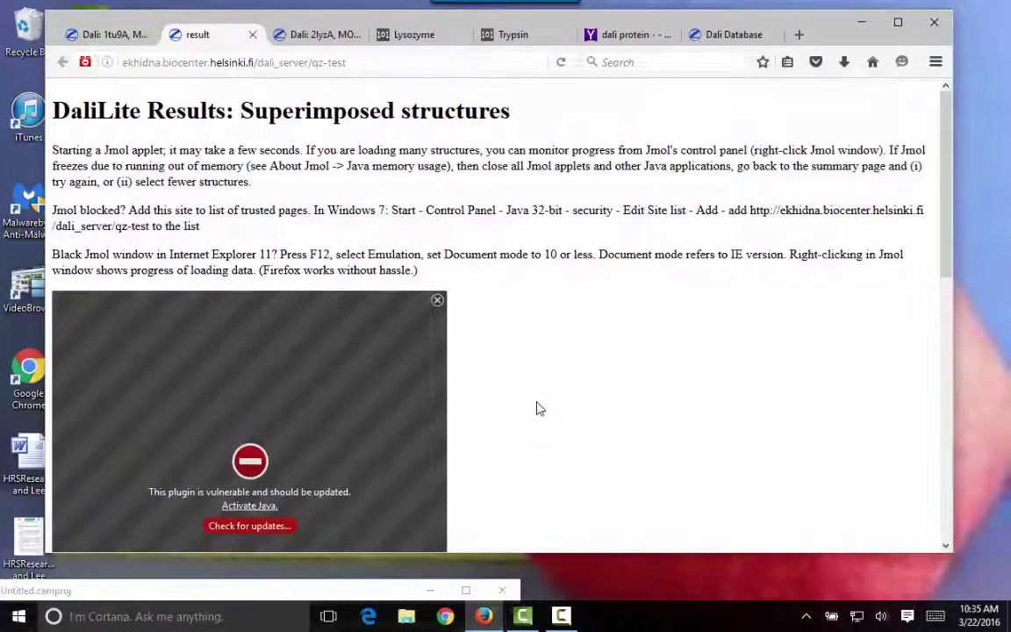
scroll(540, 409, down, 2)
scroll(538, 408, down, 2)
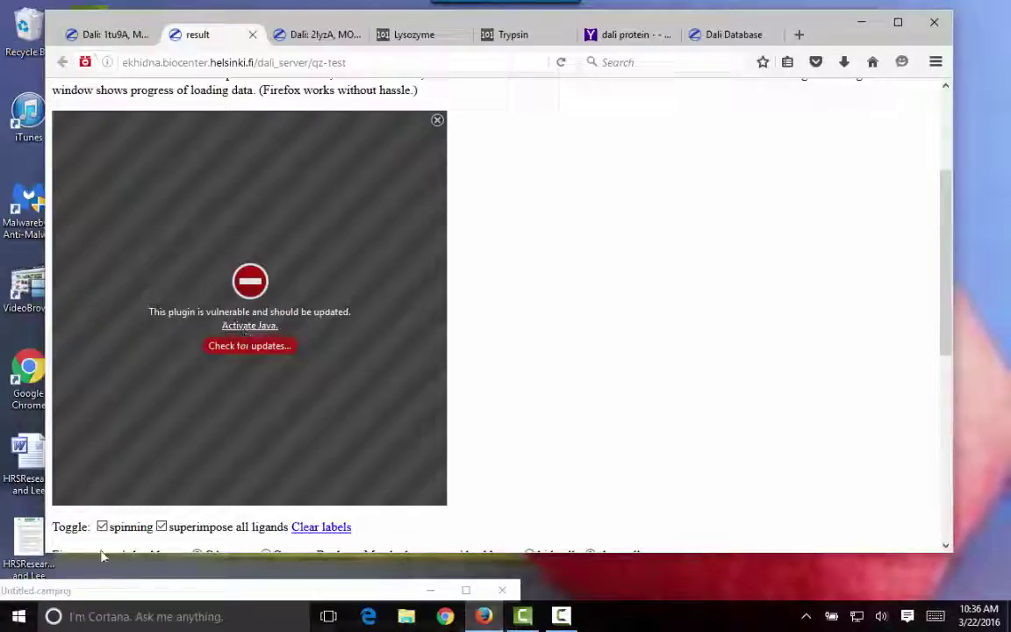
click(22, 624)
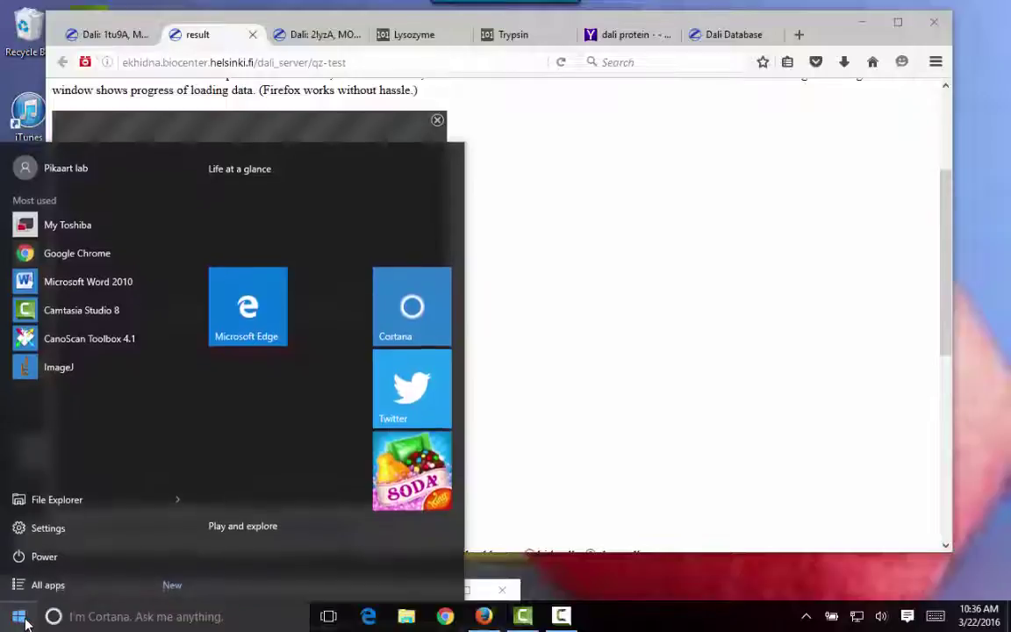
right_click(21, 619)
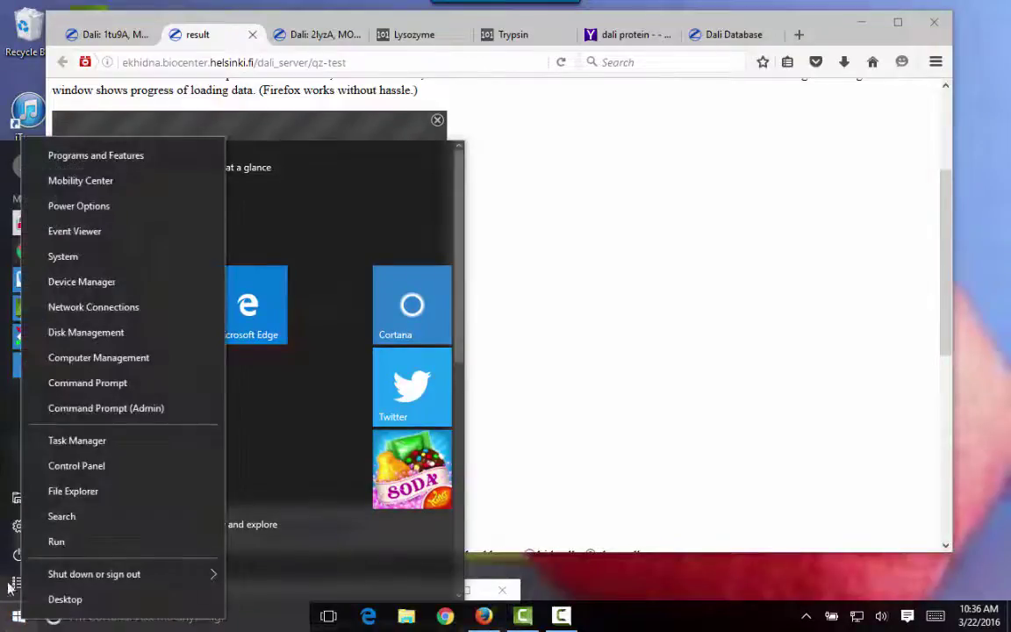
click(73, 470)
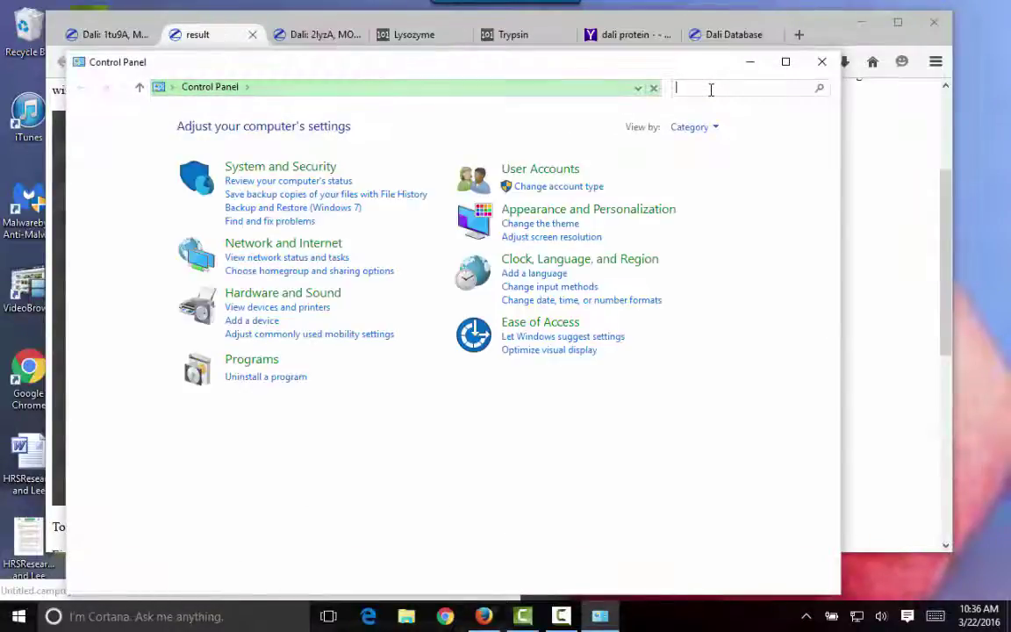
text(java)
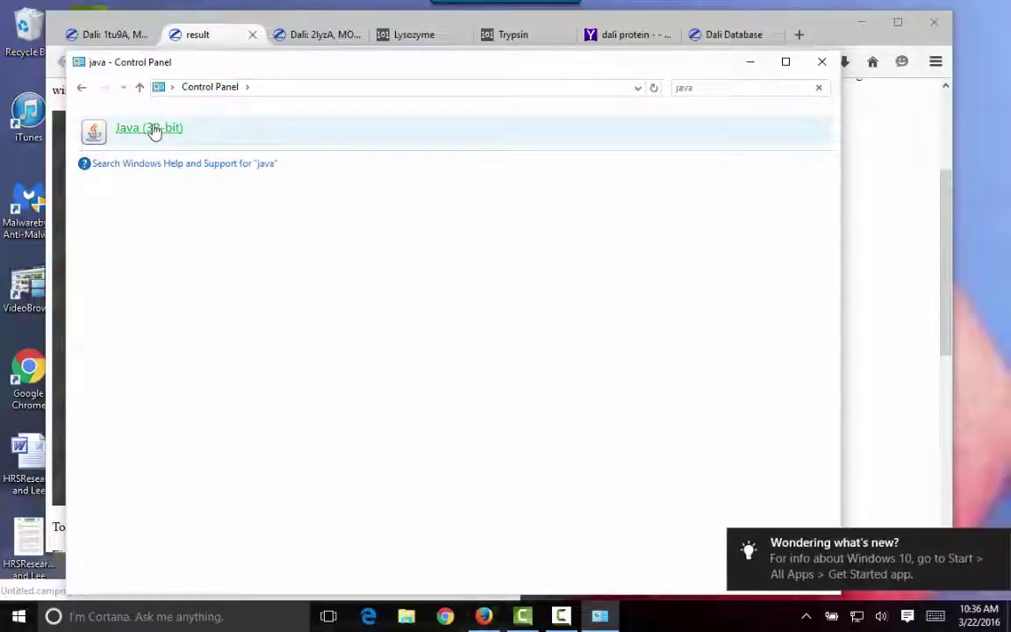
click(997, 547)
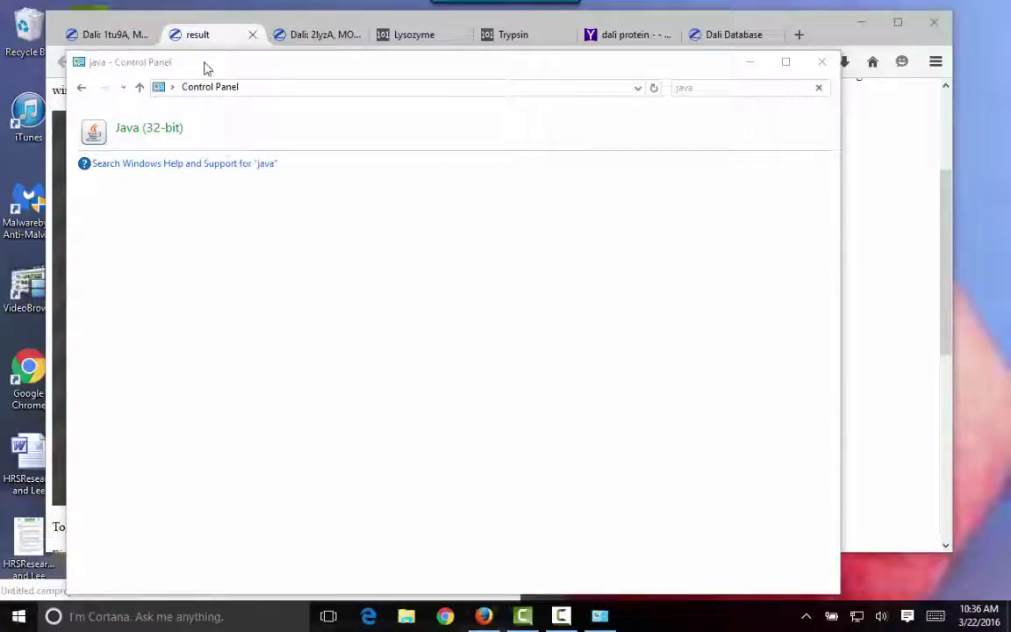
drag(204, 68, 748, 424)
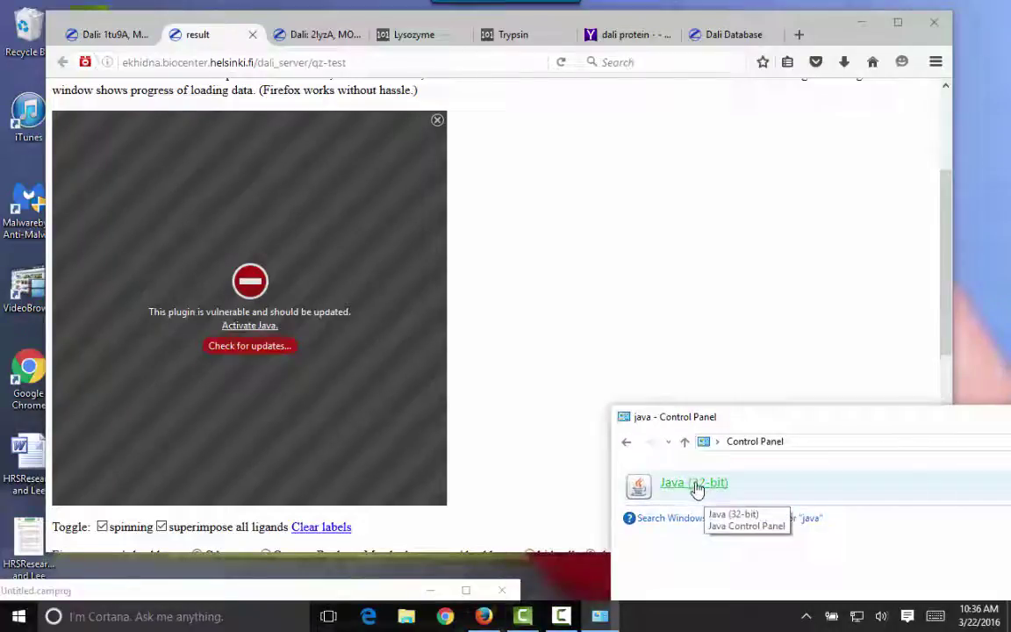
Try to activate Java for the Jmol viewer, allowing the plugin for now and postponing the Java update
click(547, 300)
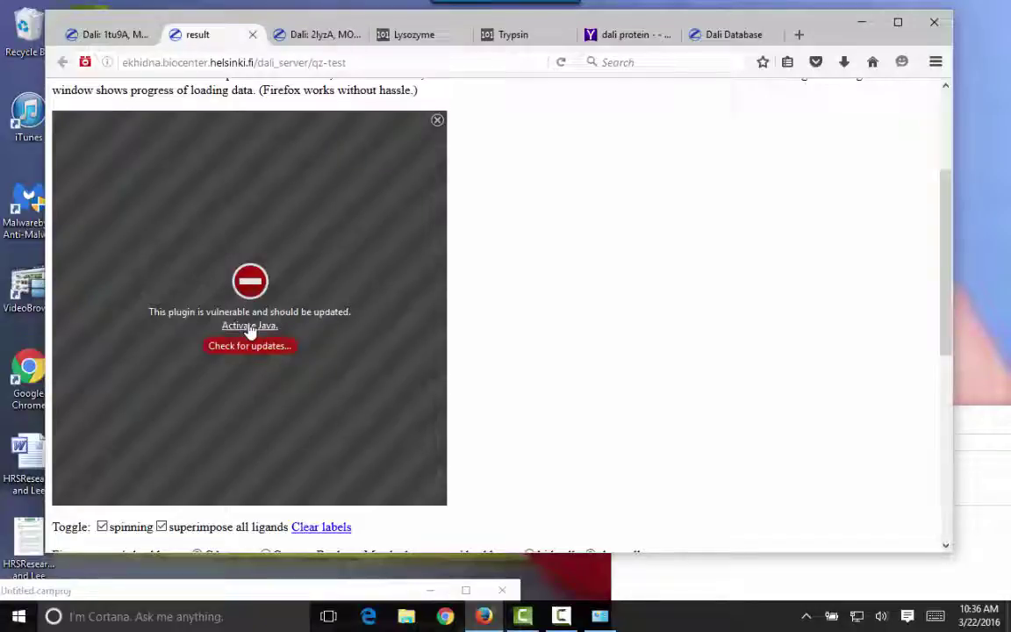
click(249, 327)
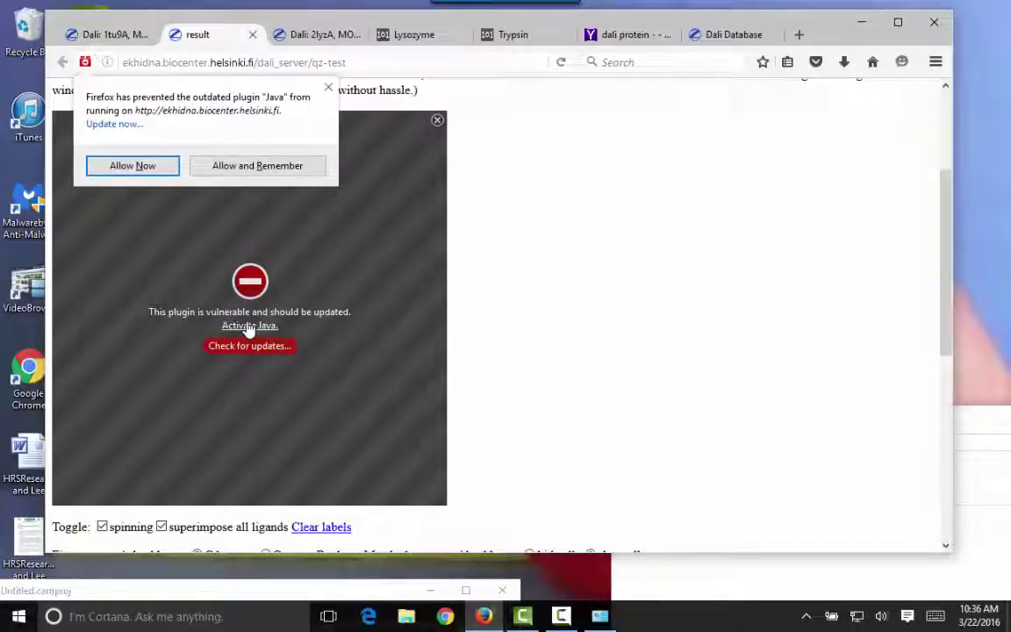
click(134, 166)
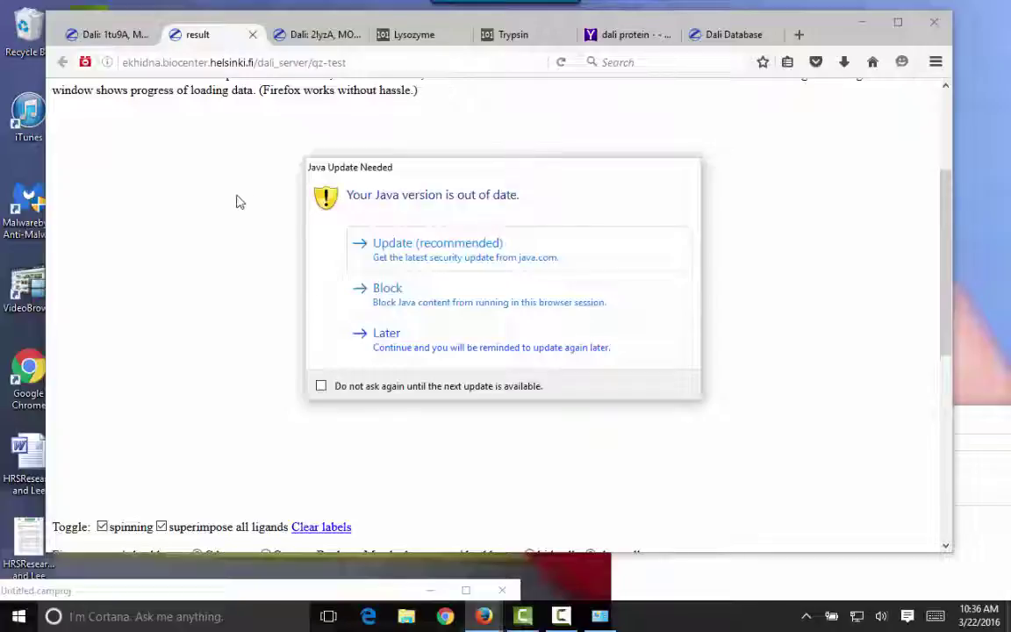
click(418, 346)
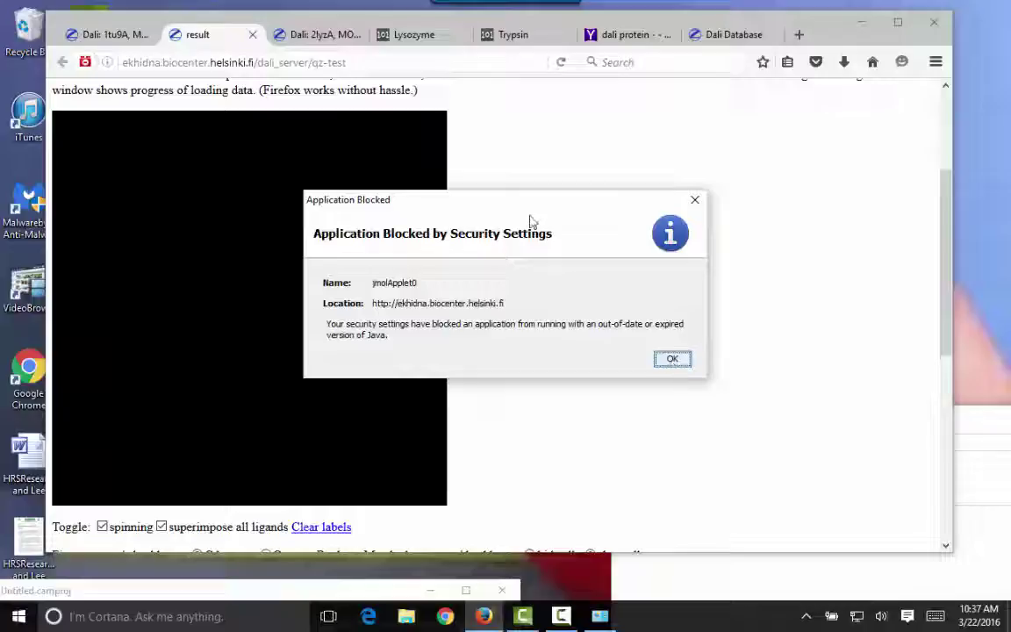
Open the security settings of Java (32-bit), keeping the blocked-application notice in view for its site address
drag(453, 215, 176, 419)
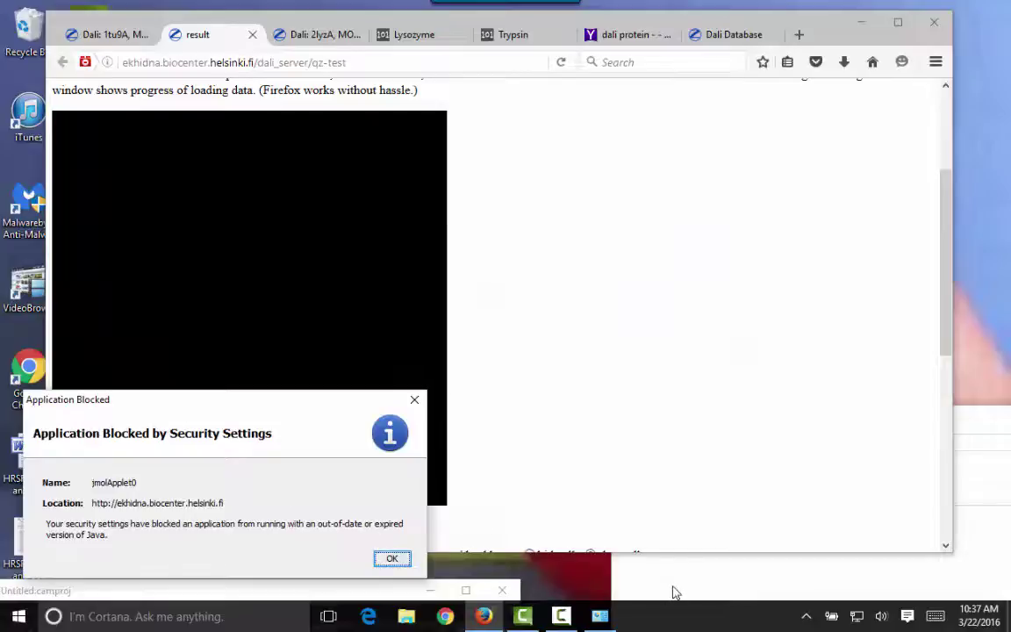
drag(673, 594, 661, 424)
drag(749, 418, 388, 51)
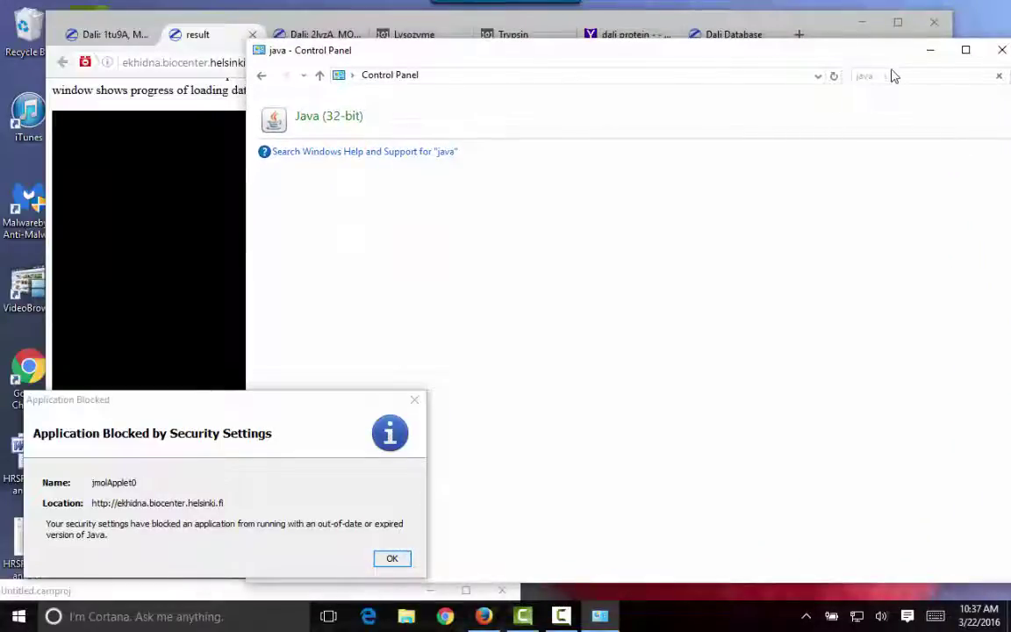
click(313, 121)
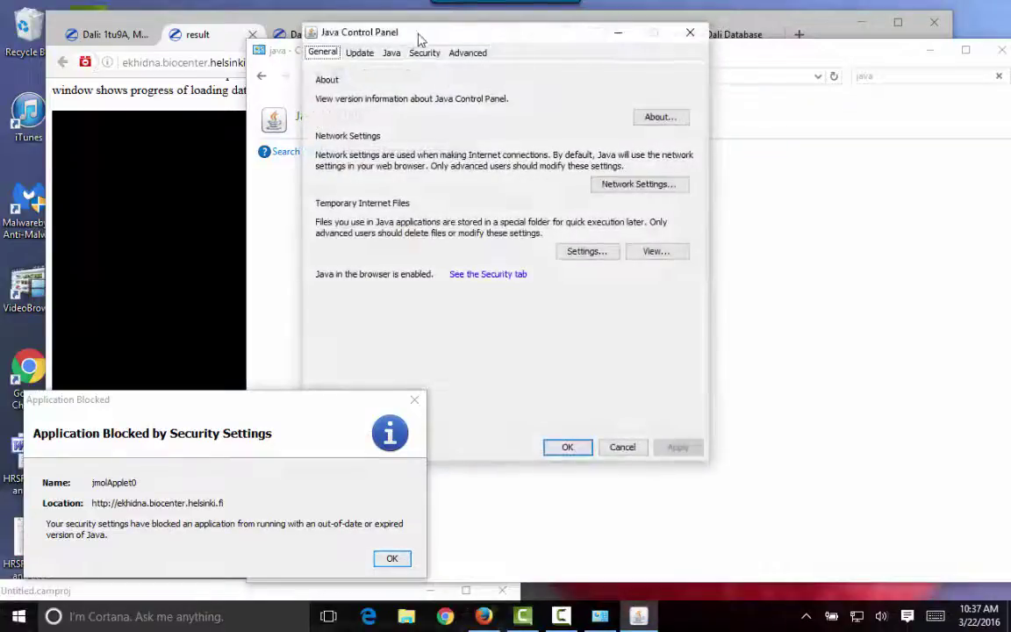
drag(418, 40, 619, 110)
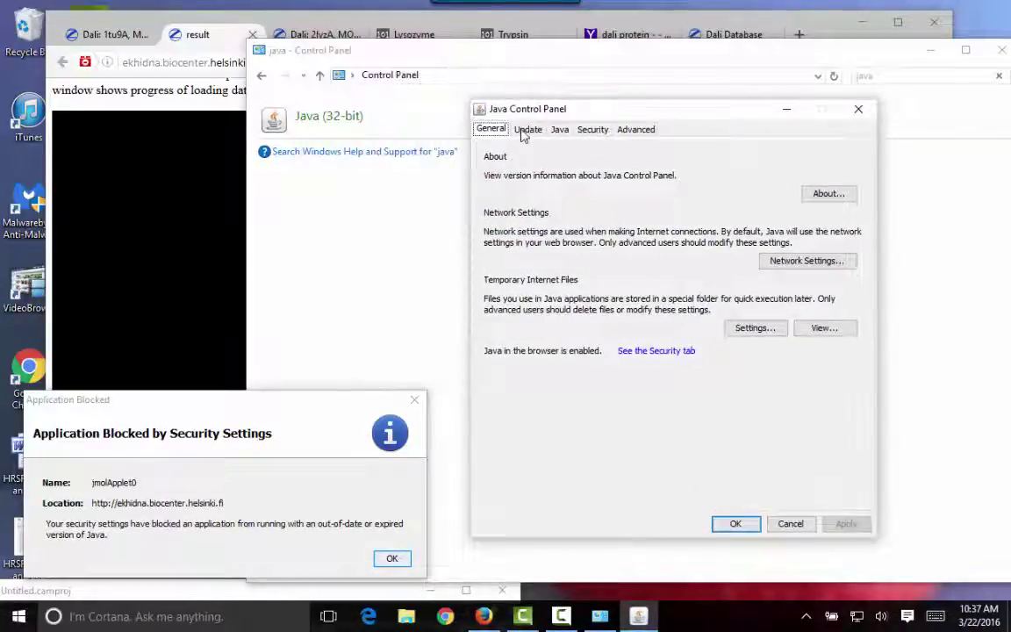
click(588, 130)
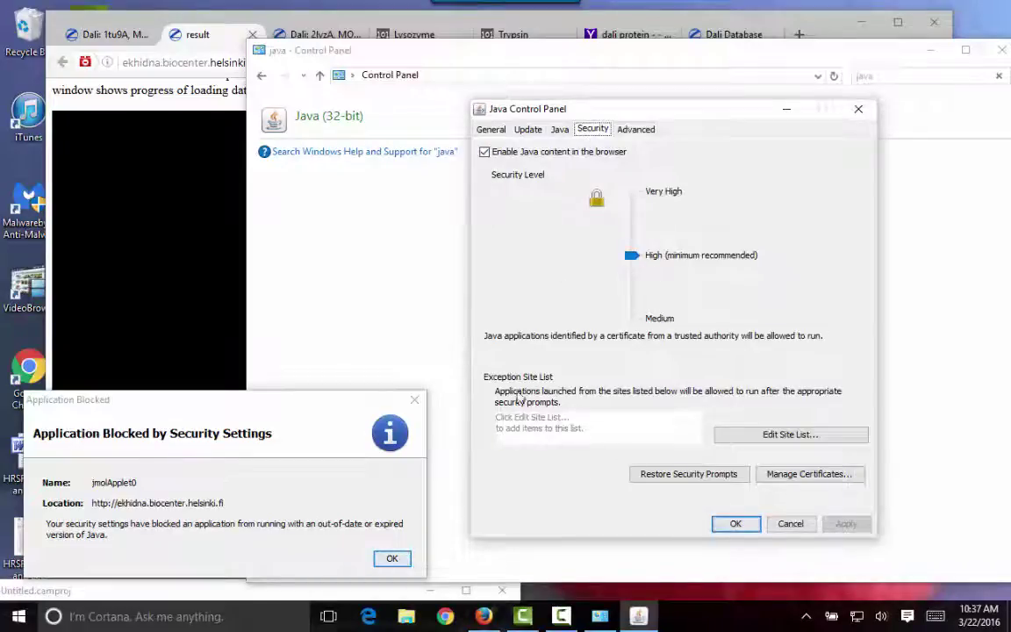
click(735, 437)
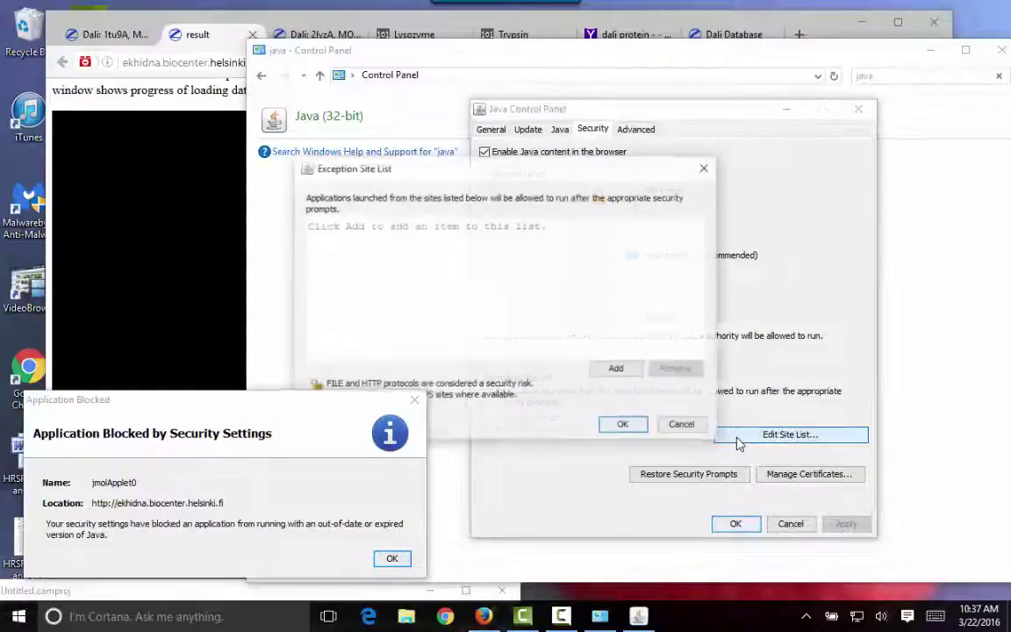
drag(449, 174, 592, 217)
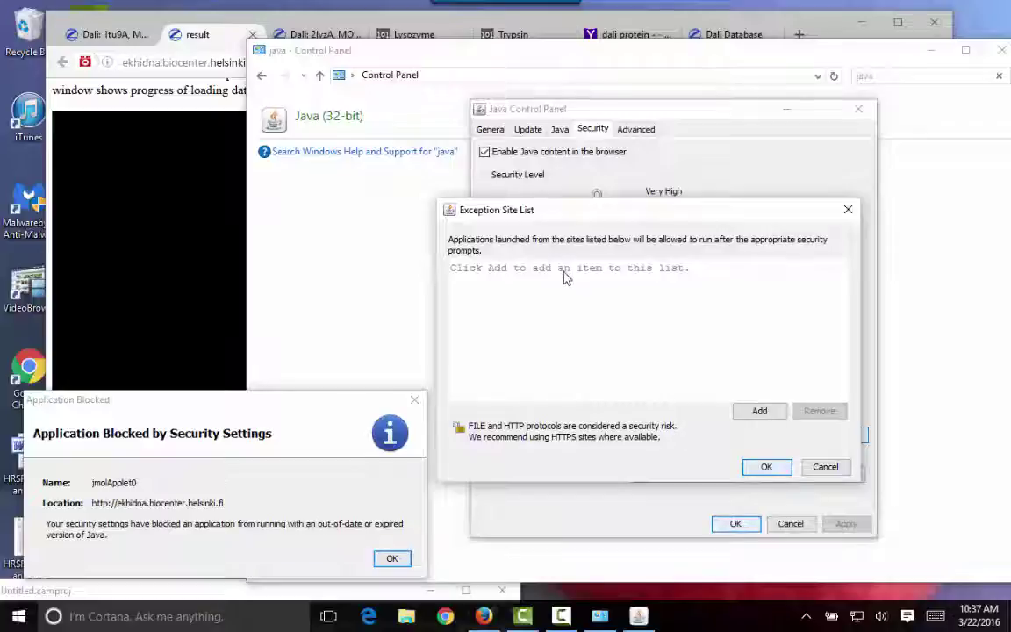
click(760, 410)
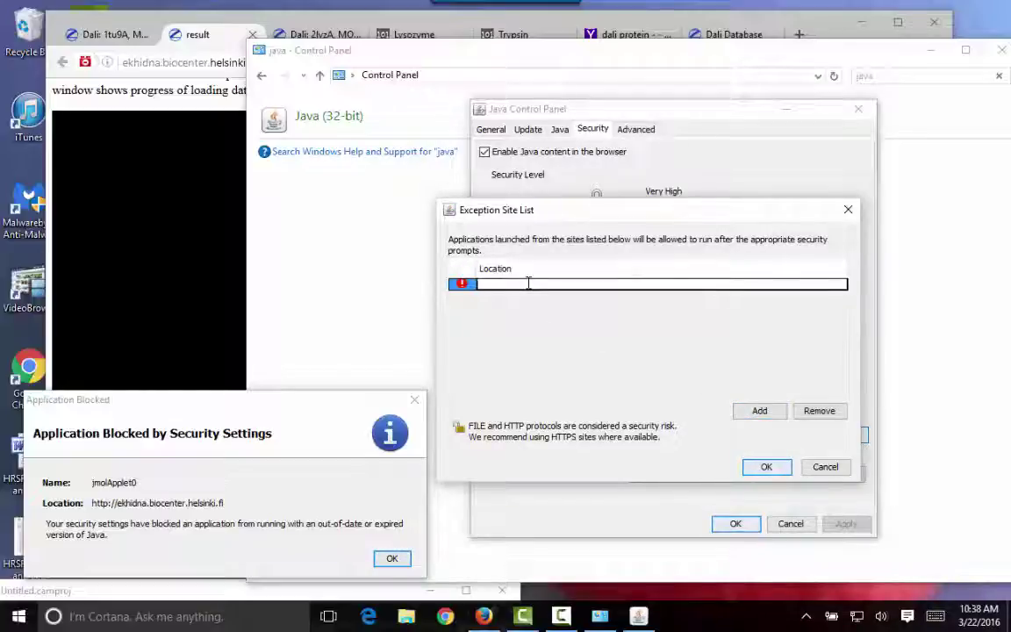
text(ht)
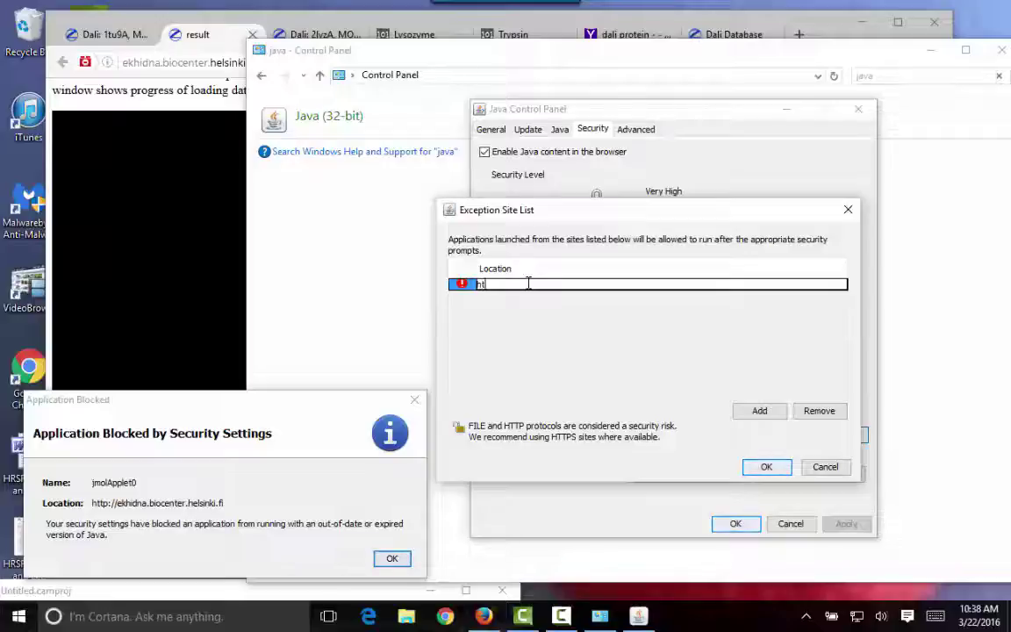
text(tp)
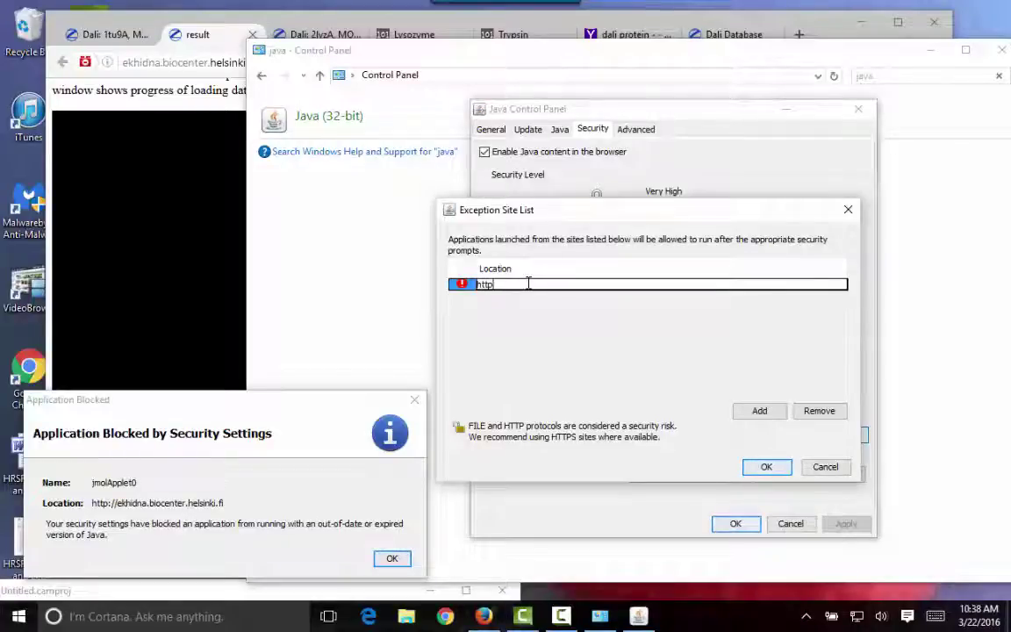
text(://ekhidna.bioc)
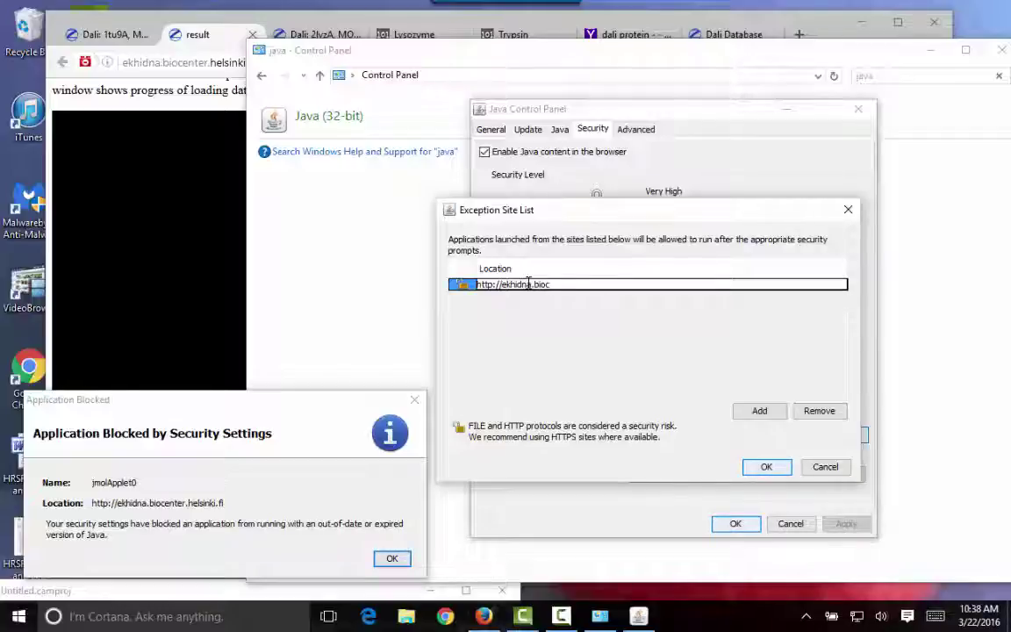
text(tger)
text(lsinki.fi)
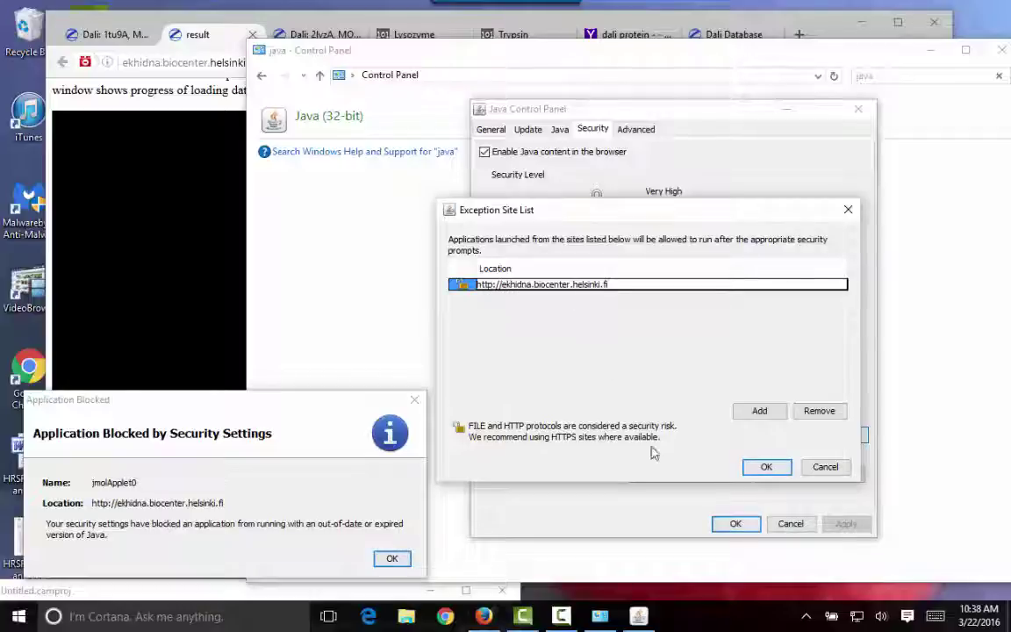
click(764, 468)
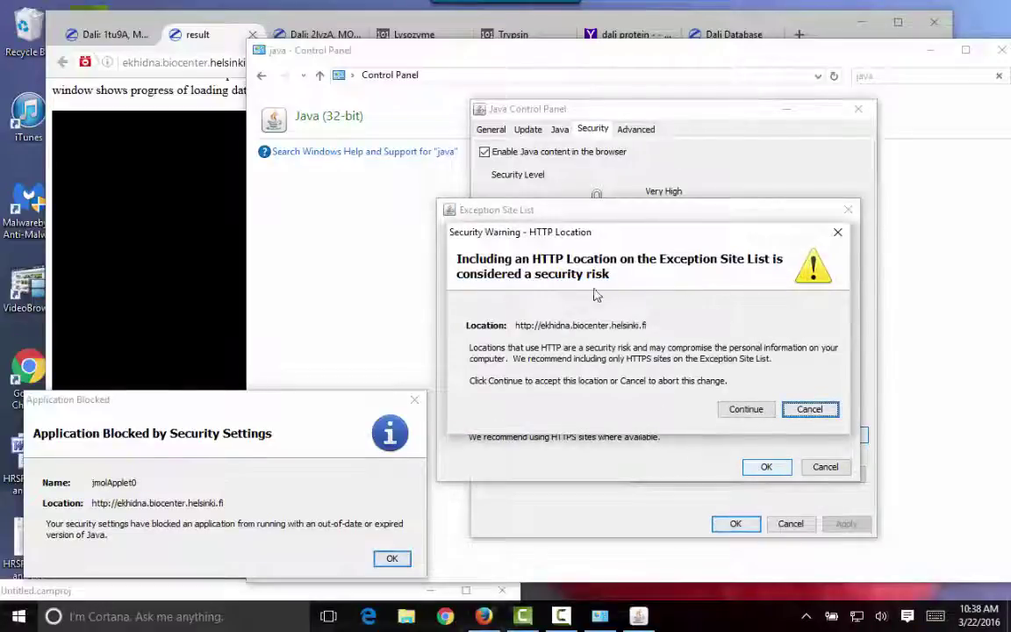
click(745, 411)
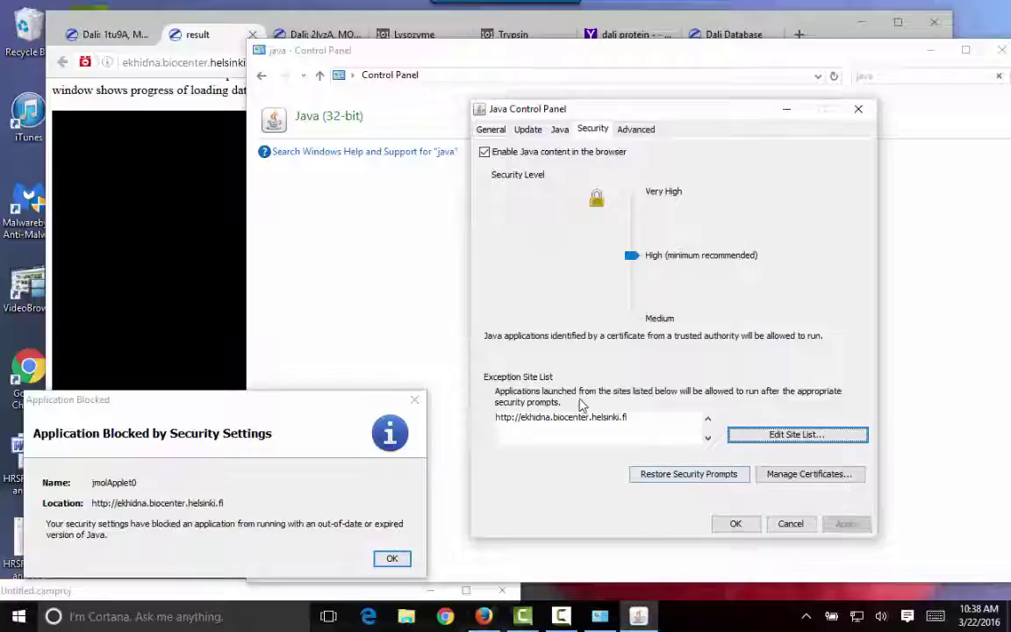
click(751, 526)
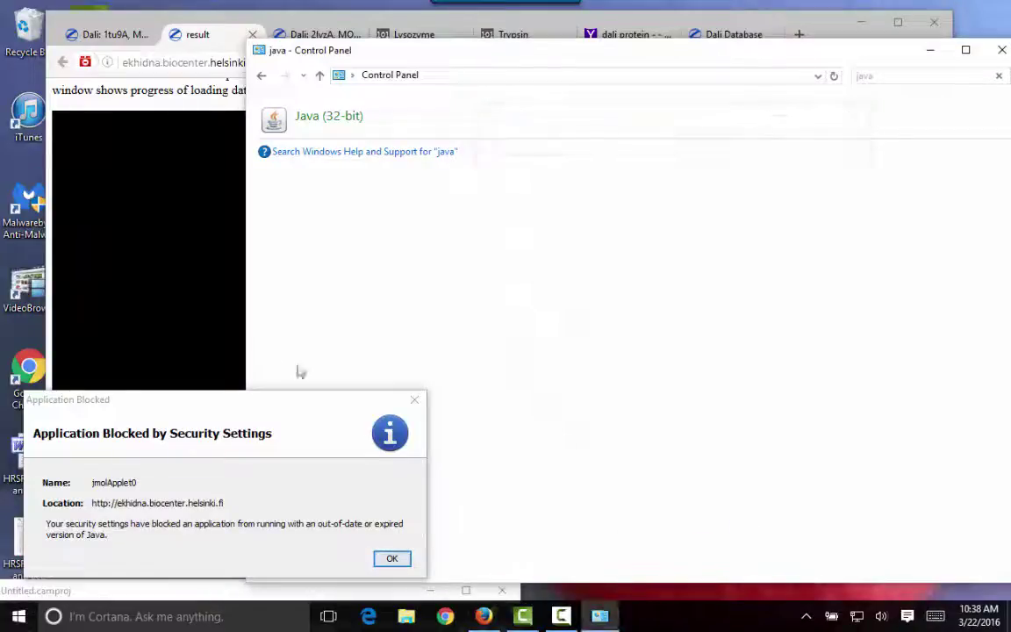
Reload the superimposed structures page in the browser, resending its data, and allow the Jmol Java applet to run
drag(524, 56, 739, 345)
click(592, 227)
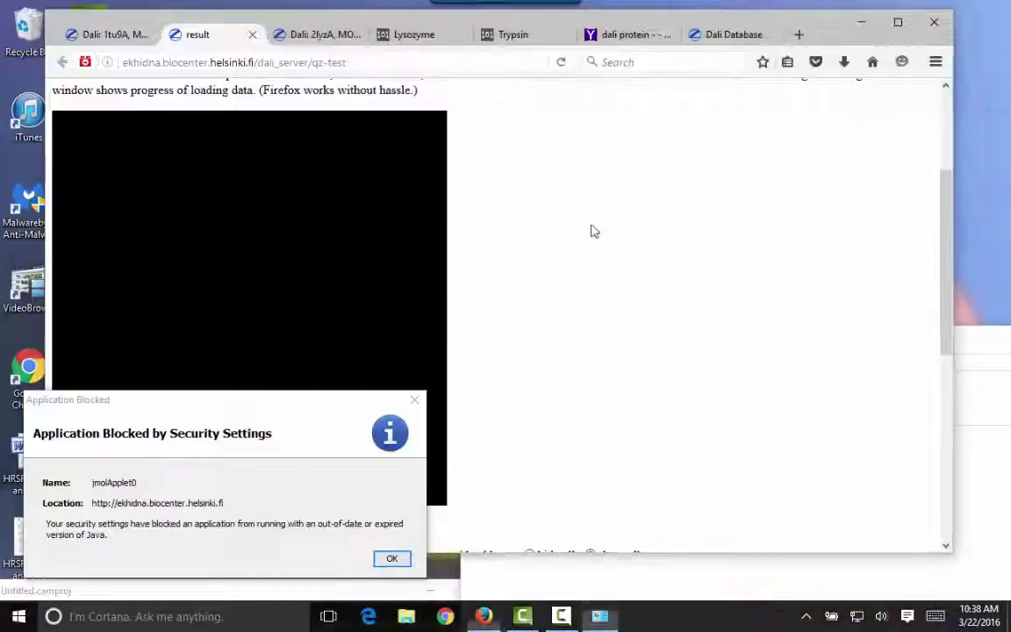
click(392, 560)
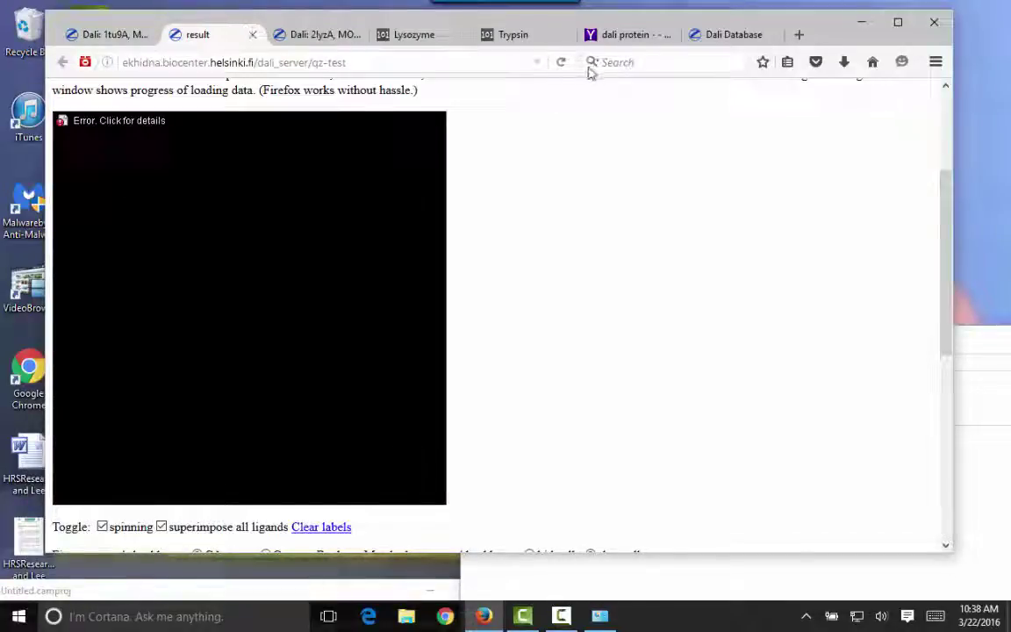
click(562, 63)
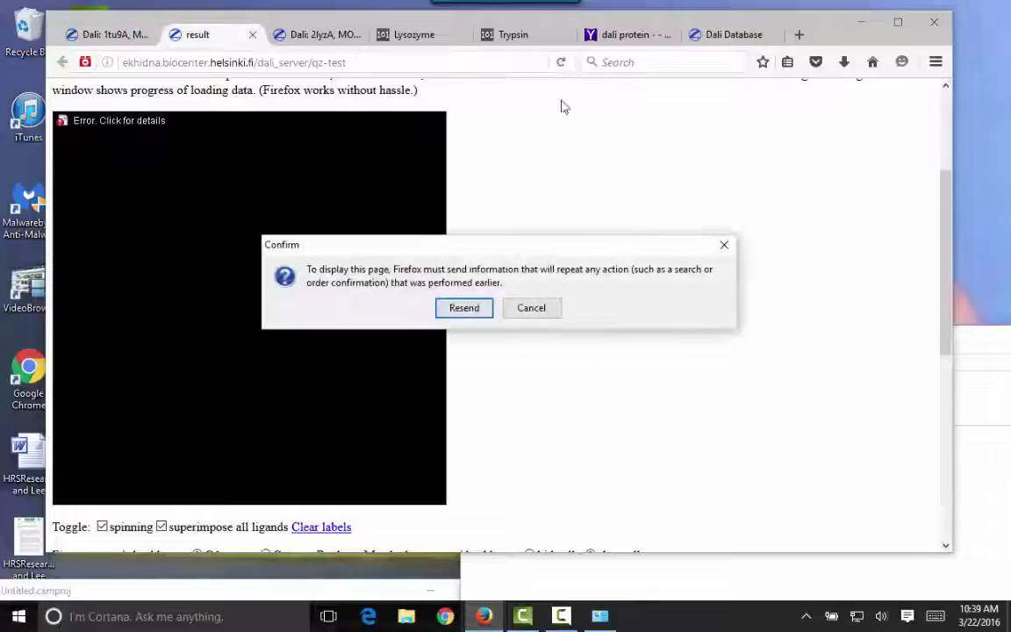
click(464, 309)
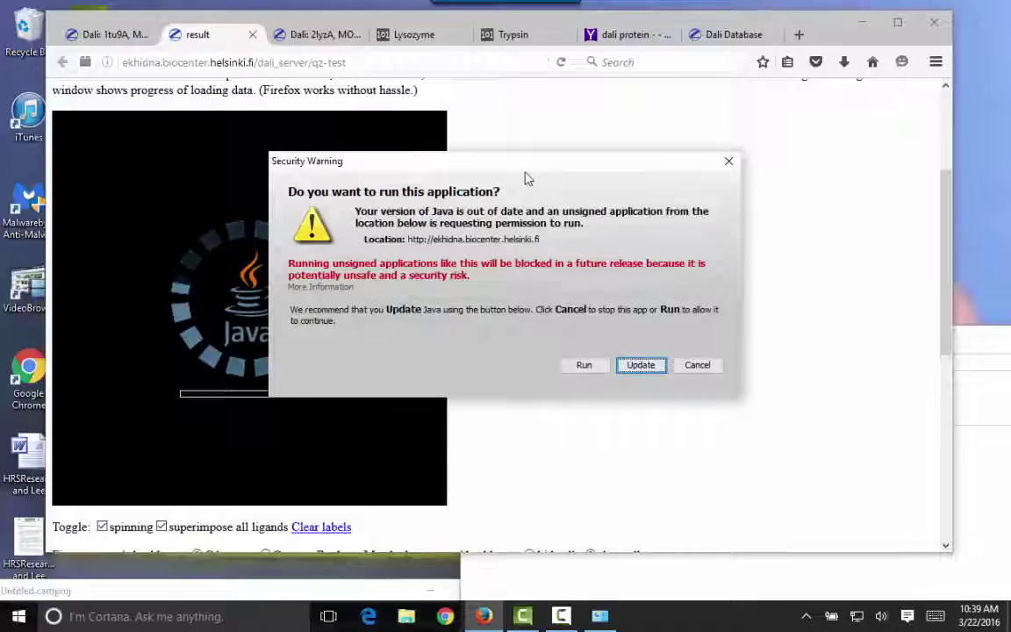
click(585, 365)
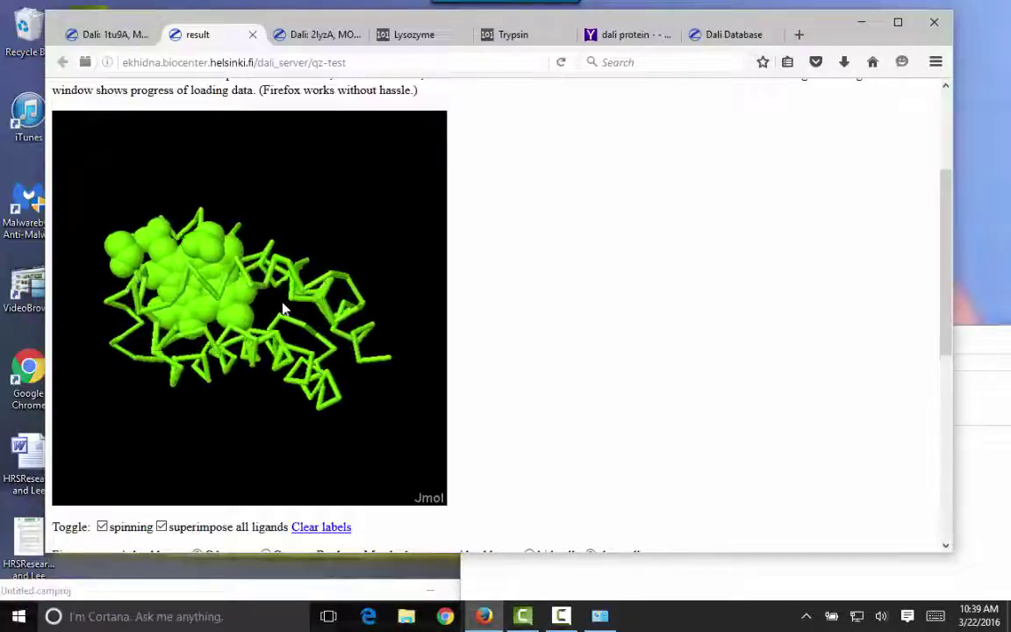
Turn off spinning of the 1tu9A structure in Jmol and rotate it manually
click(102, 526)
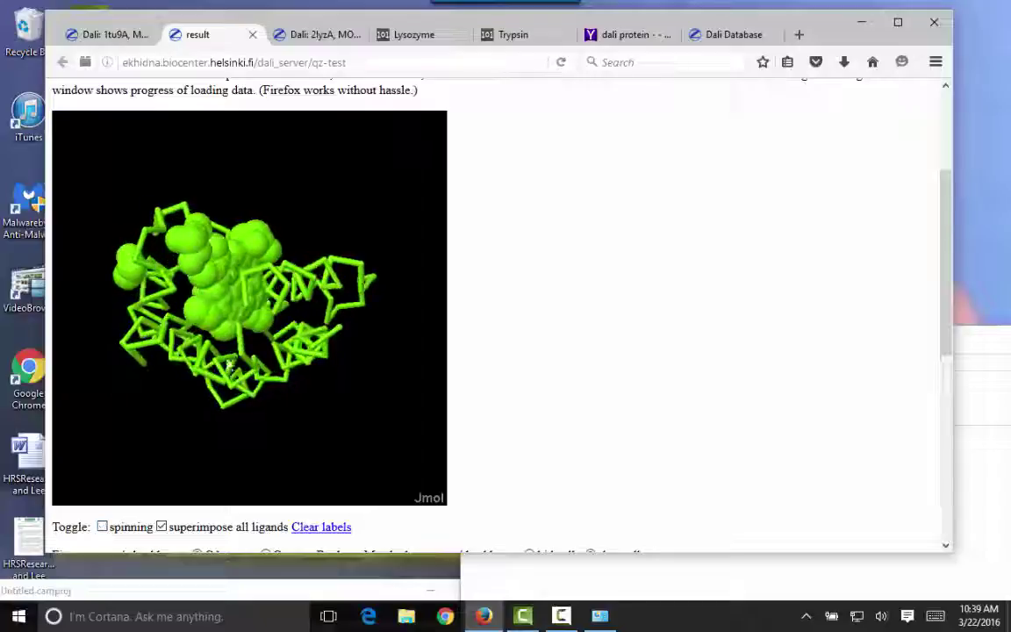
drag(264, 342, 445, 331)
scroll(445, 331, down, 3)
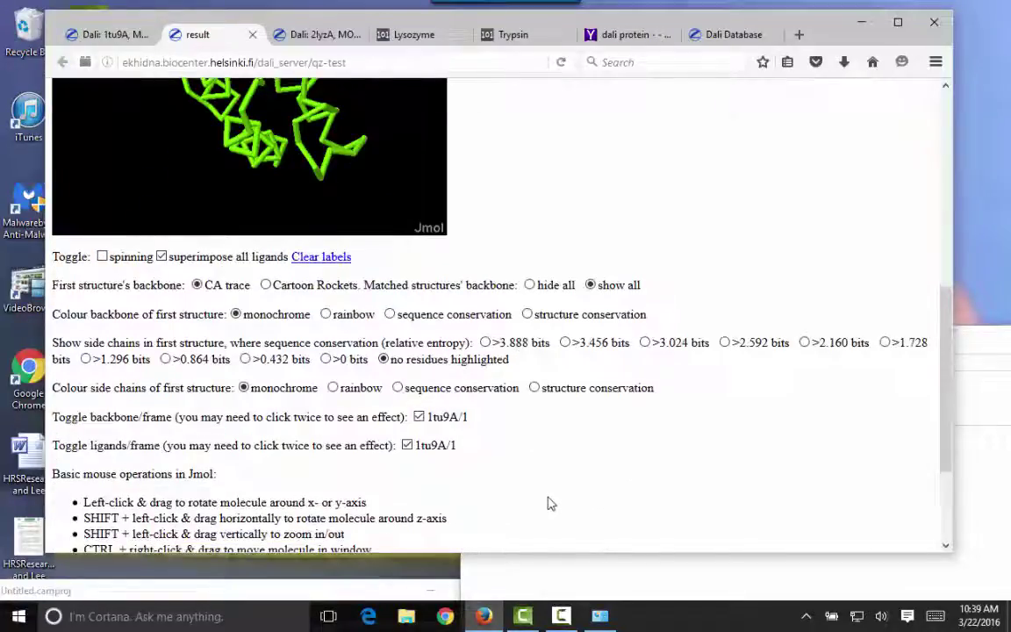
scroll(551, 502, down, 2)
scroll(551, 499, up, 6)
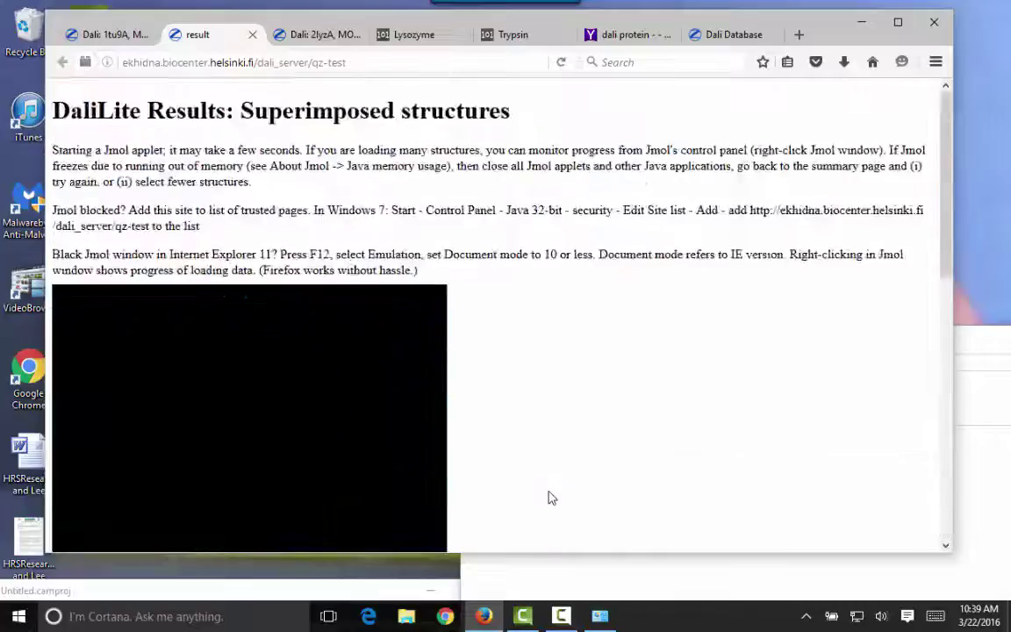
Return to the 1tu9A match list, select myoglobin 1jpb-A, and open its 3D superimposition in the Jmol applet
scroll(548, 496, down, 2)
drag(292, 286, 332, 383)
click(109, 39)
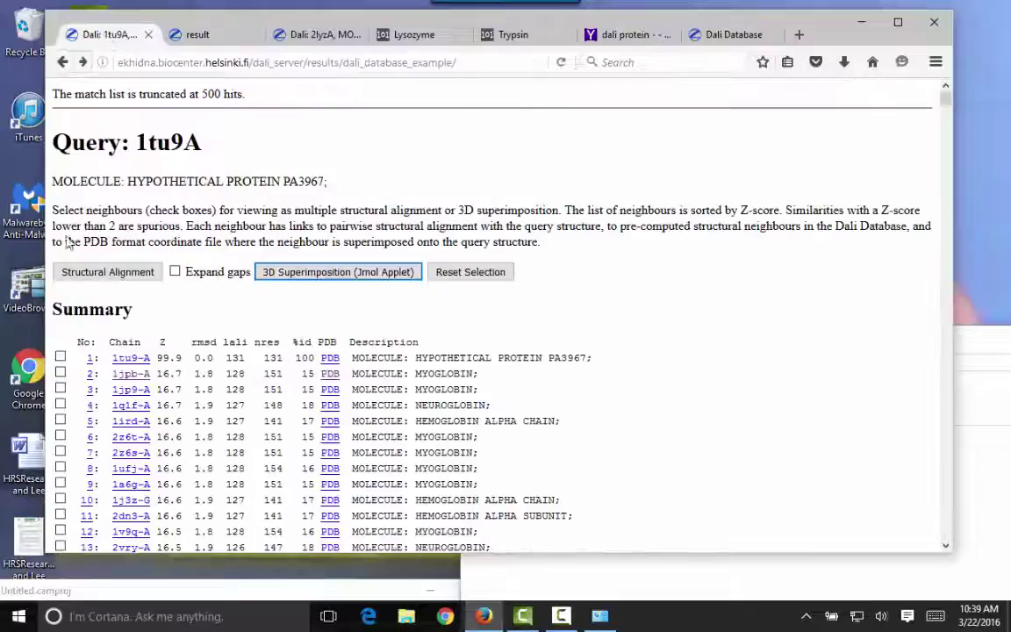
click(59, 373)
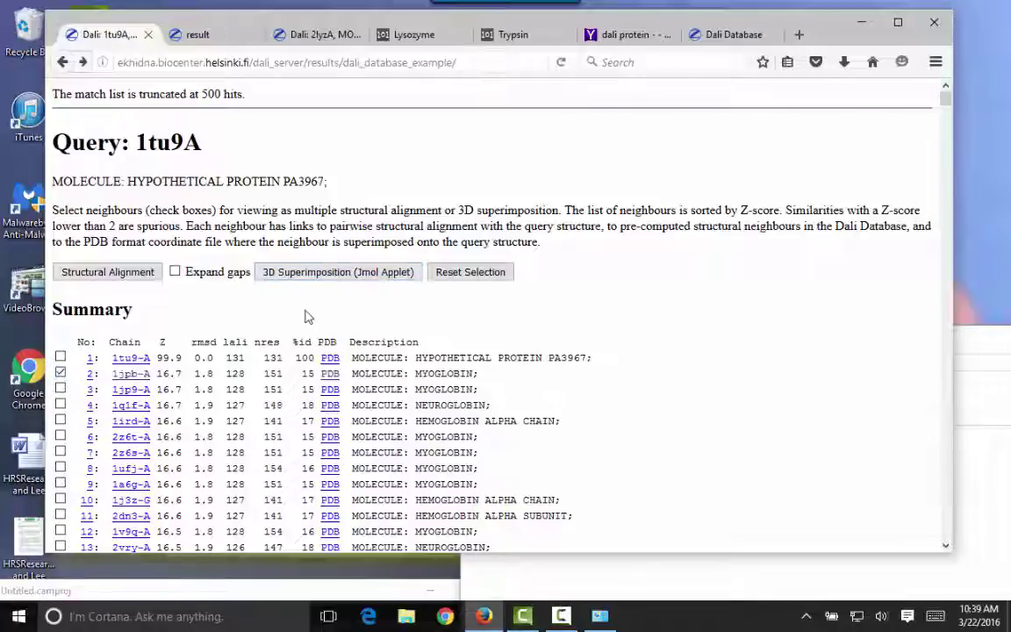
click(321, 274)
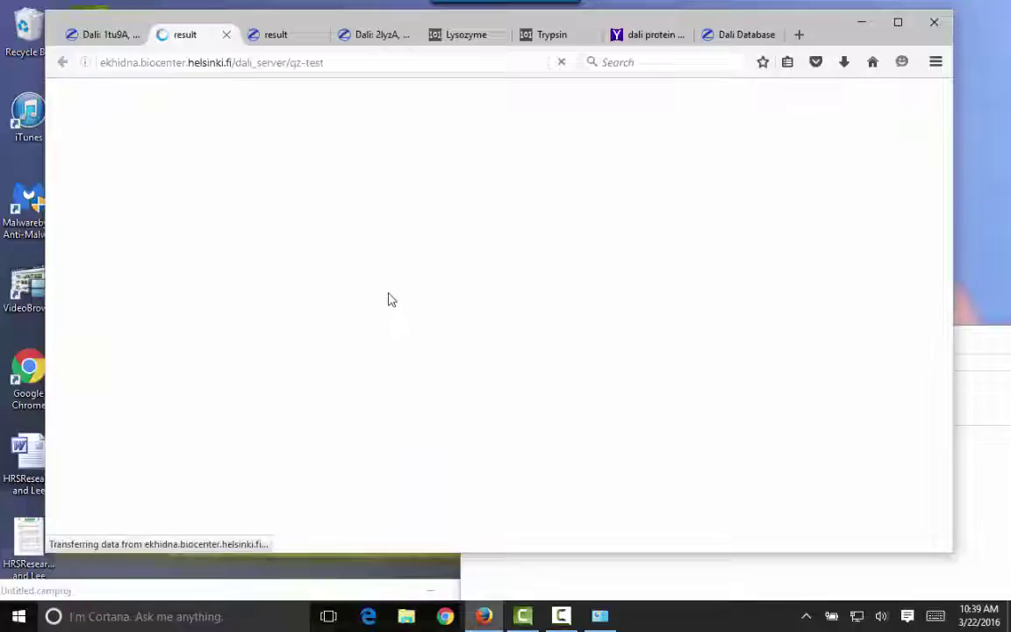
scroll(596, 354, down, 5)
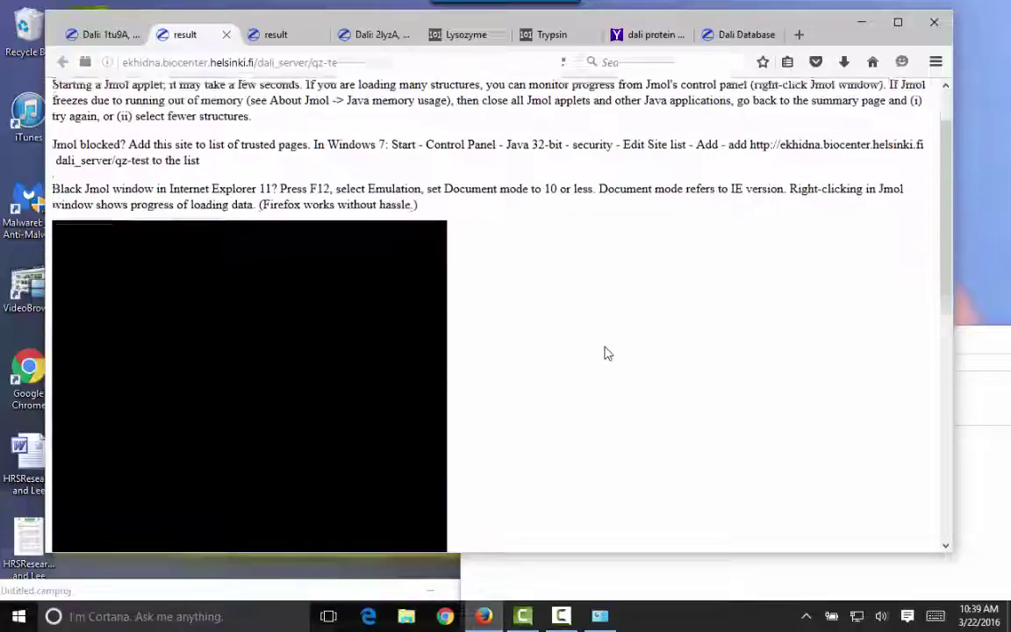
scroll(604, 353, up, 1)
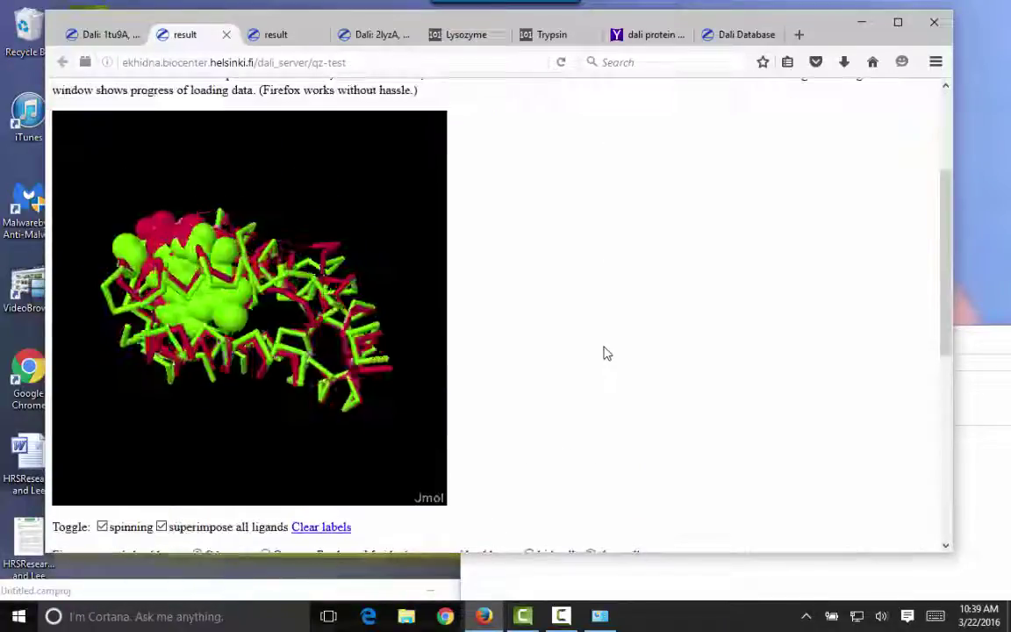
Stop the spinning of the 1tu9A and 1jpb-A superimposition and rotate it manually to compare the backbones and ligands from several angles
click(102, 527)
drag(194, 301, 236, 332)
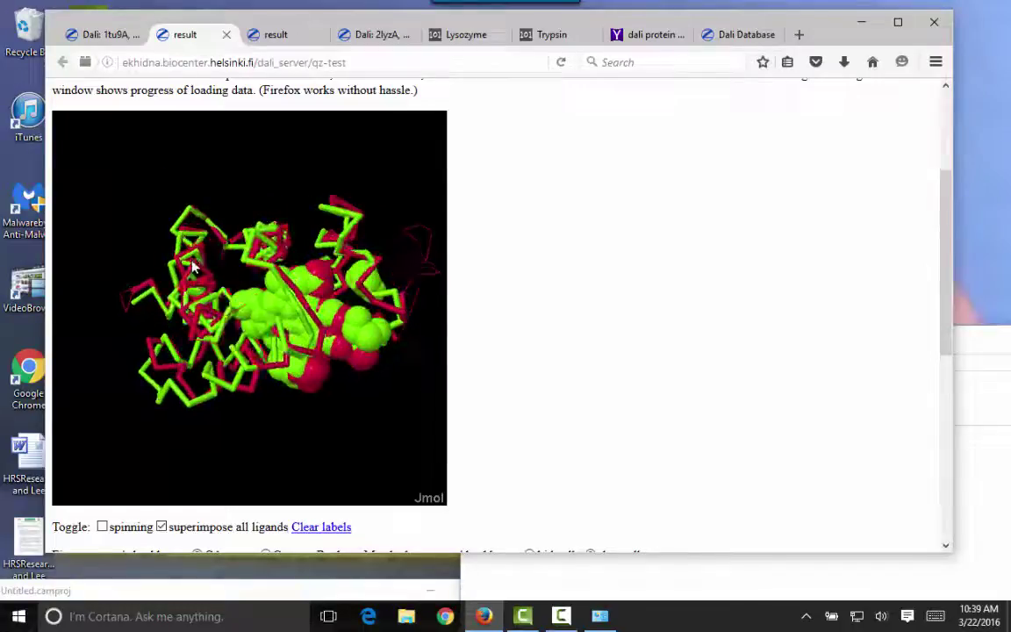
drag(198, 254, 138, 289)
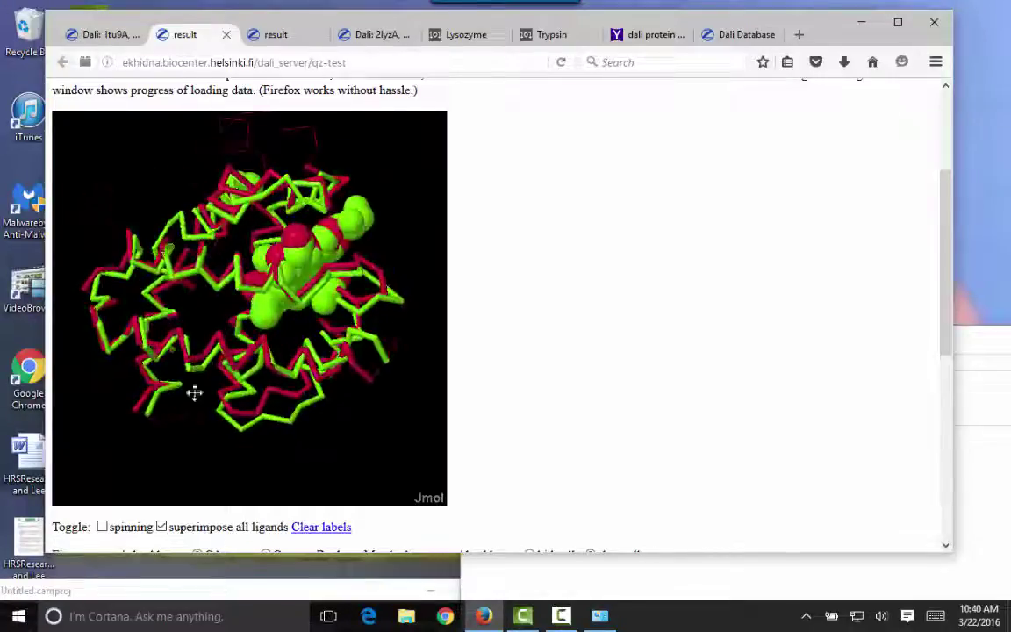
drag(194, 393, 317, 339)
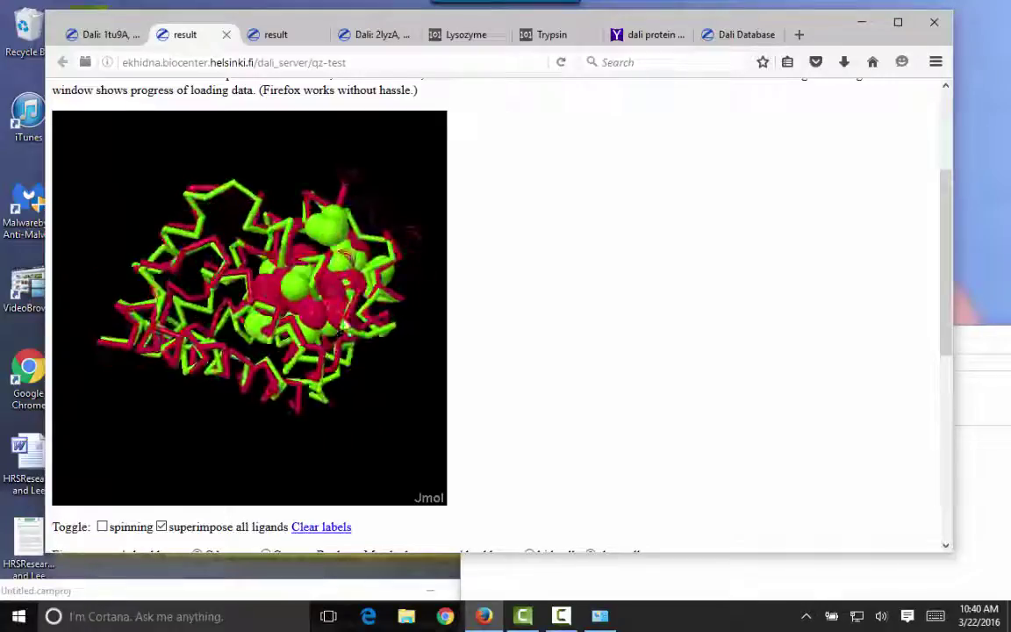
drag(332, 311, 106, 237)
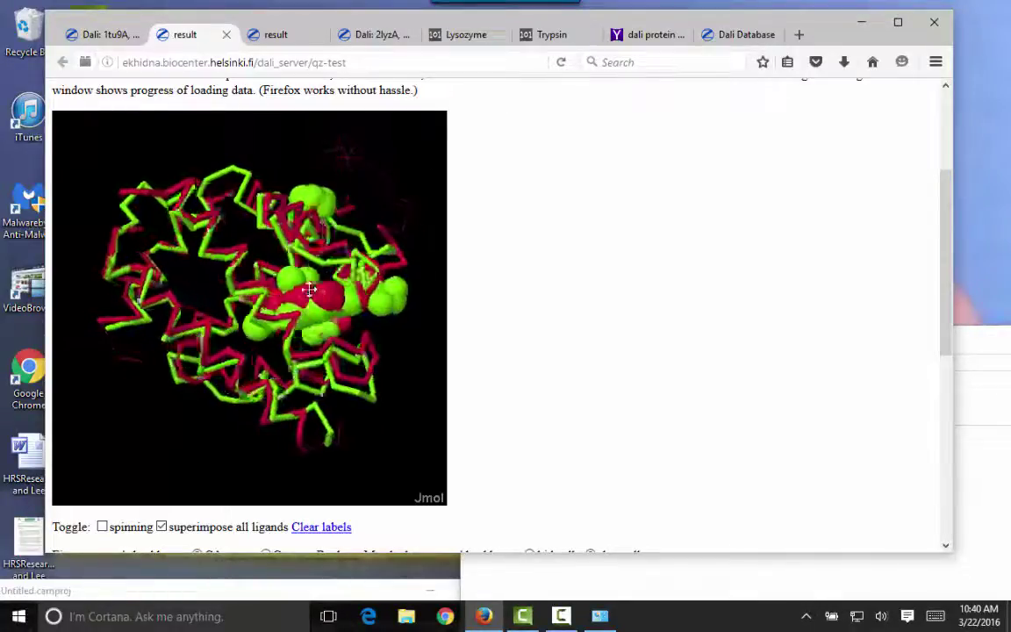
Add hemoglobin alpha chain 1j3z-G to the selected neighbours of 1tu9A and open the 3D superimposition with both matches
click(110, 37)
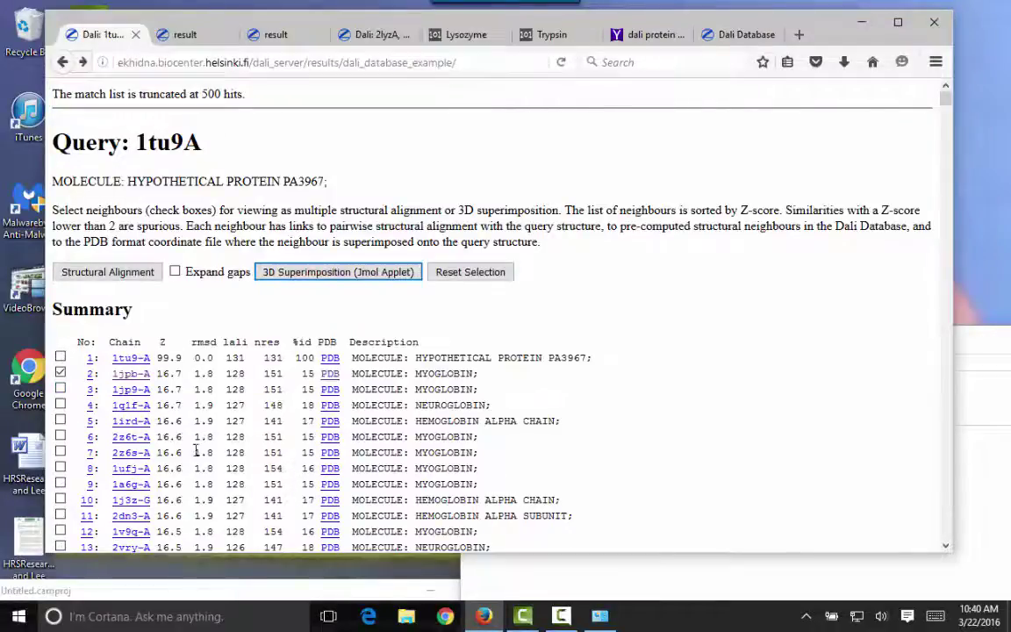
scroll(196, 451, down, 2)
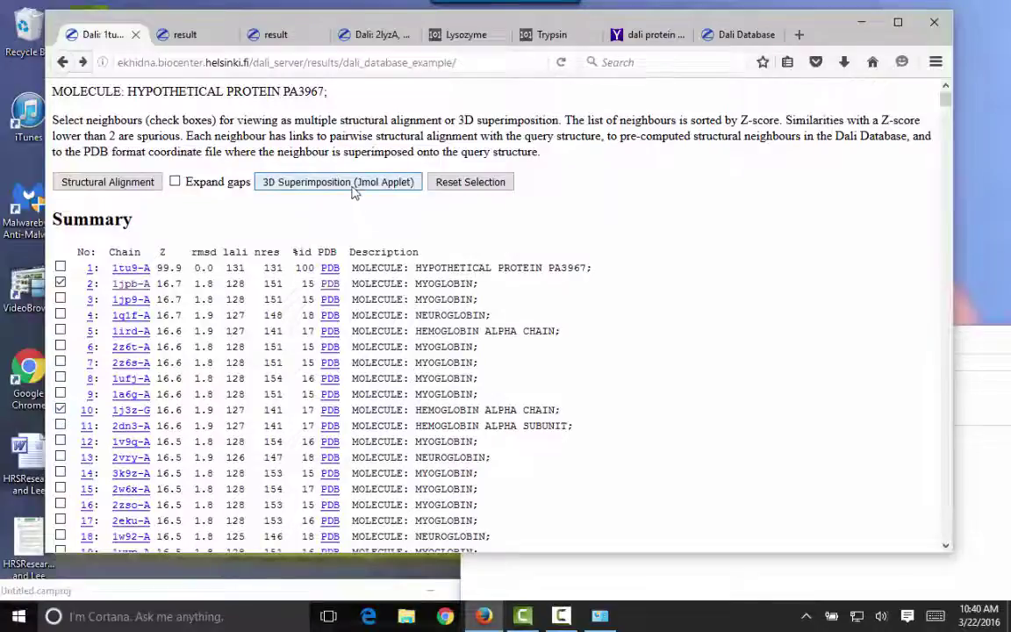
click(355, 186)
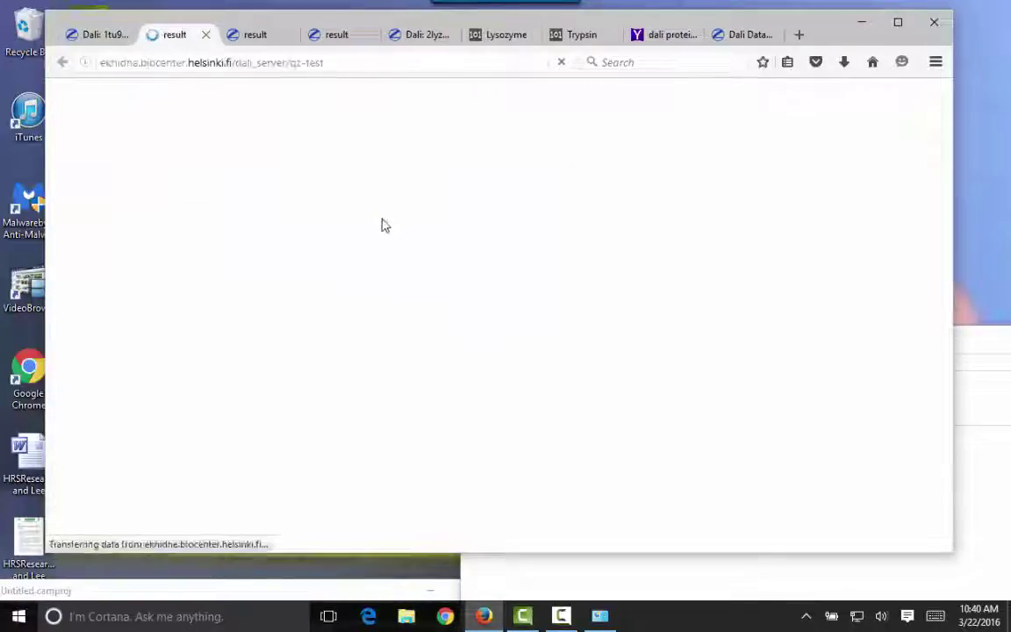
scroll(482, 360, down, 6)
scroll(489, 359, up, 4)
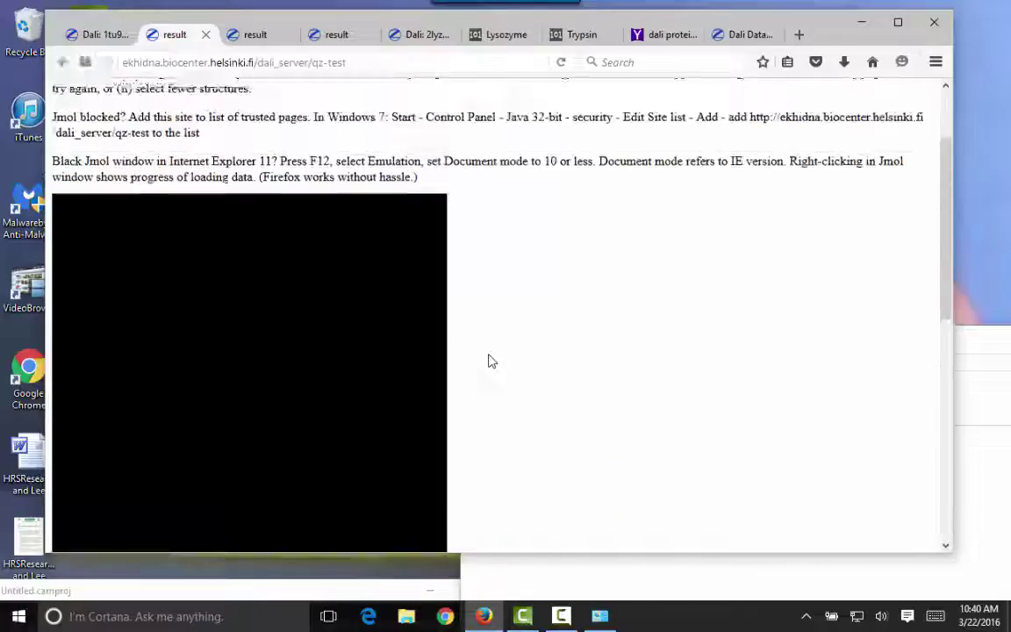
Turn off spinning for the superimposition of 1tu9A, 1jpb-A and 1j3z-G and rotate it to compare all three structures
scroll(456, 377, down, 2)
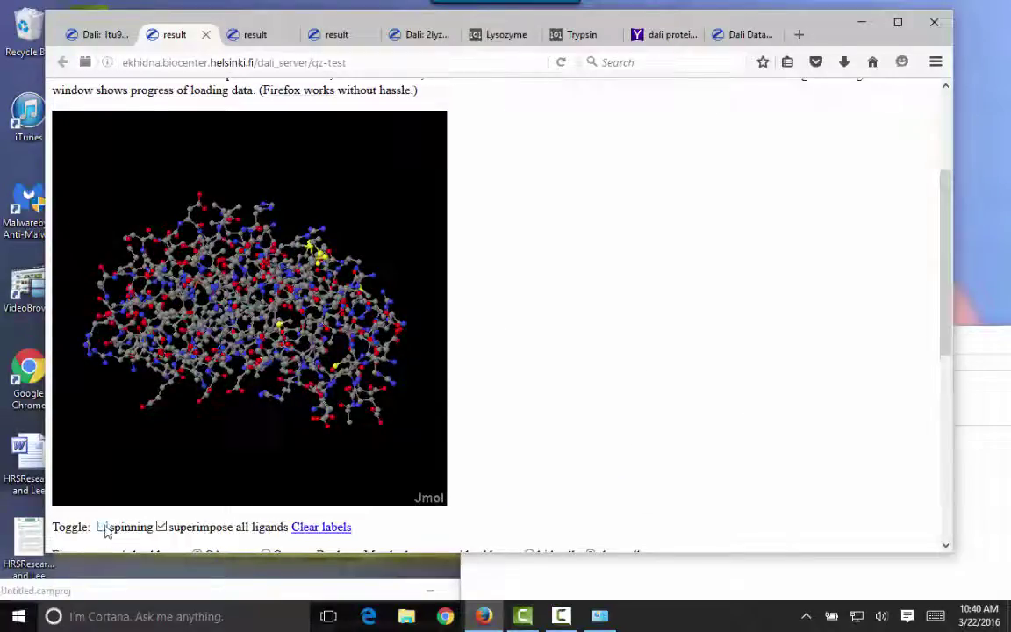
drag(301, 331, 253, 308)
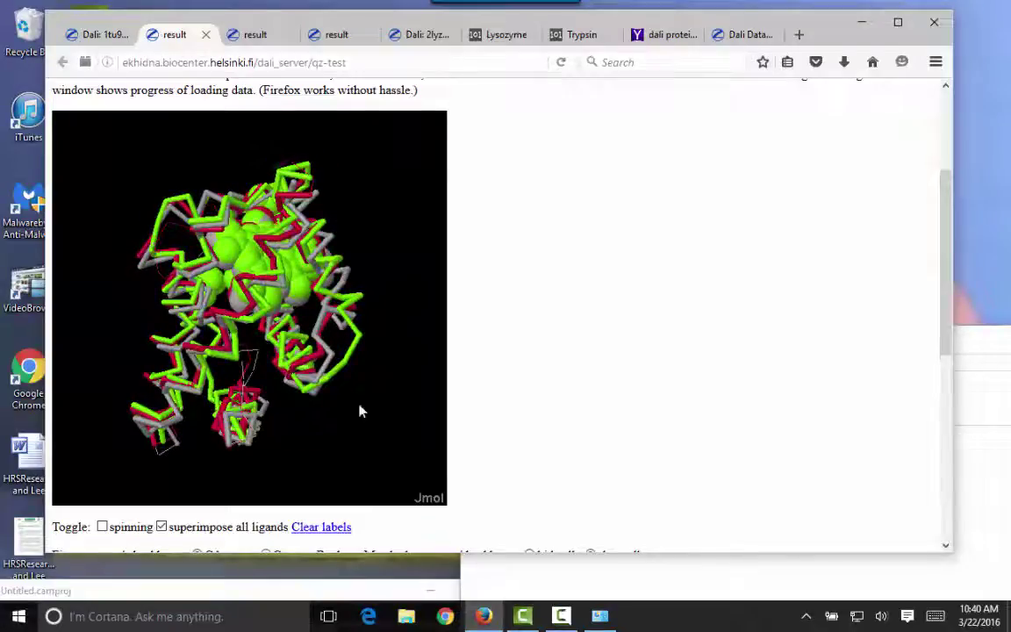
drag(337, 345, 240, 273)
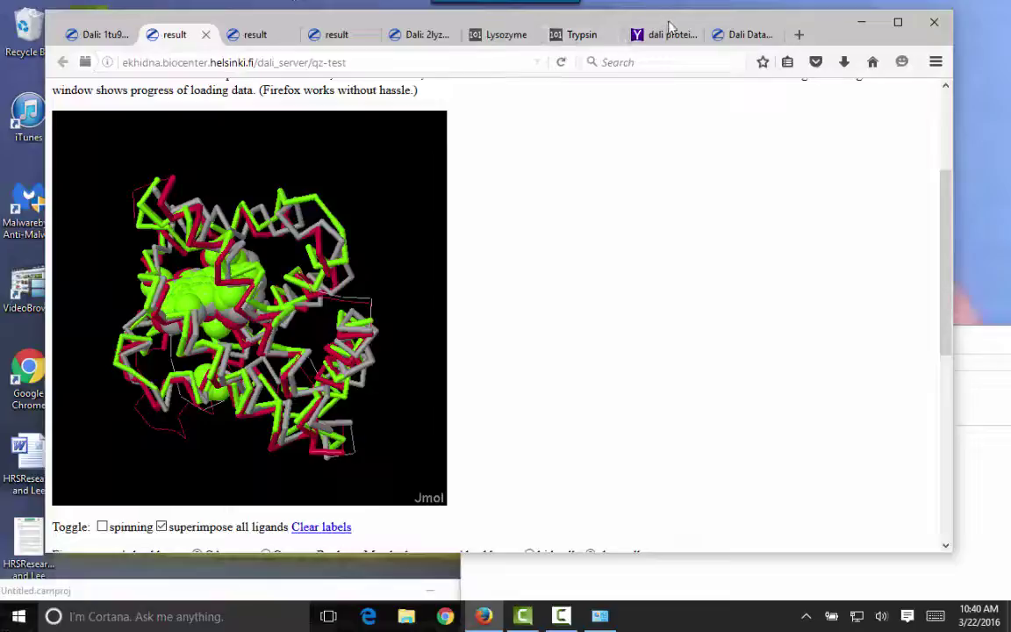
Reposition the browser and the Java Control Panel window so that the Jmol superimposition is unobstructed
drag(670, 26, 634, 27)
click(984, 469)
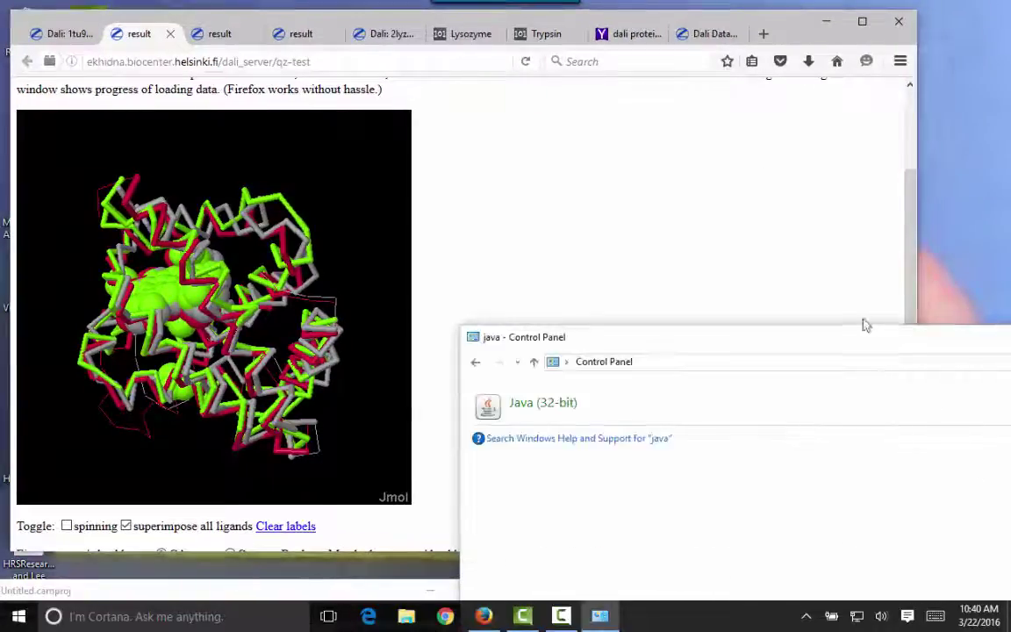
drag(845, 331, 640, 241)
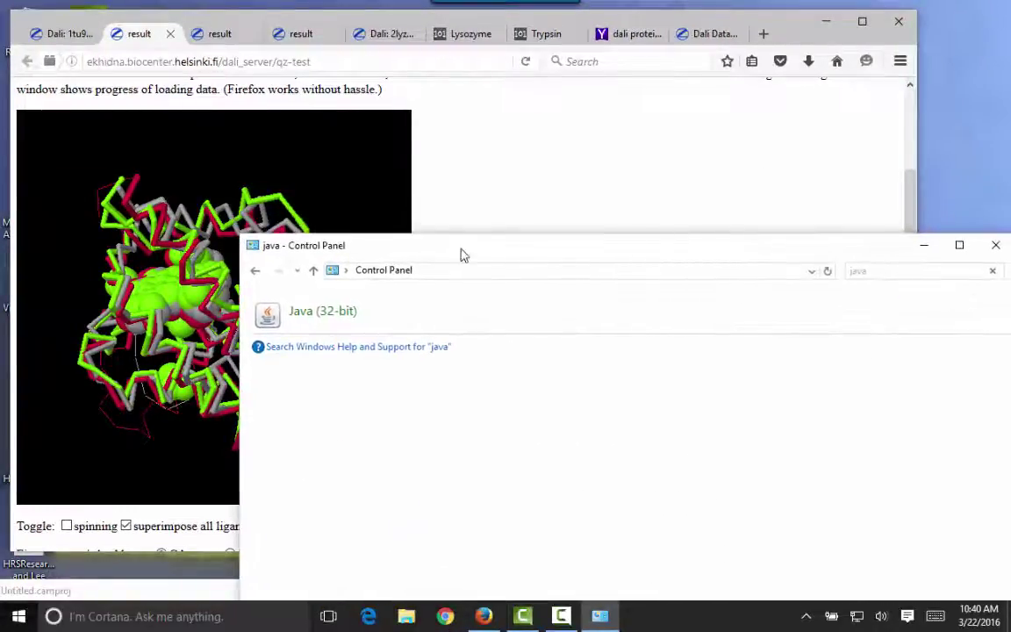
drag(498, 250, 768, 488)
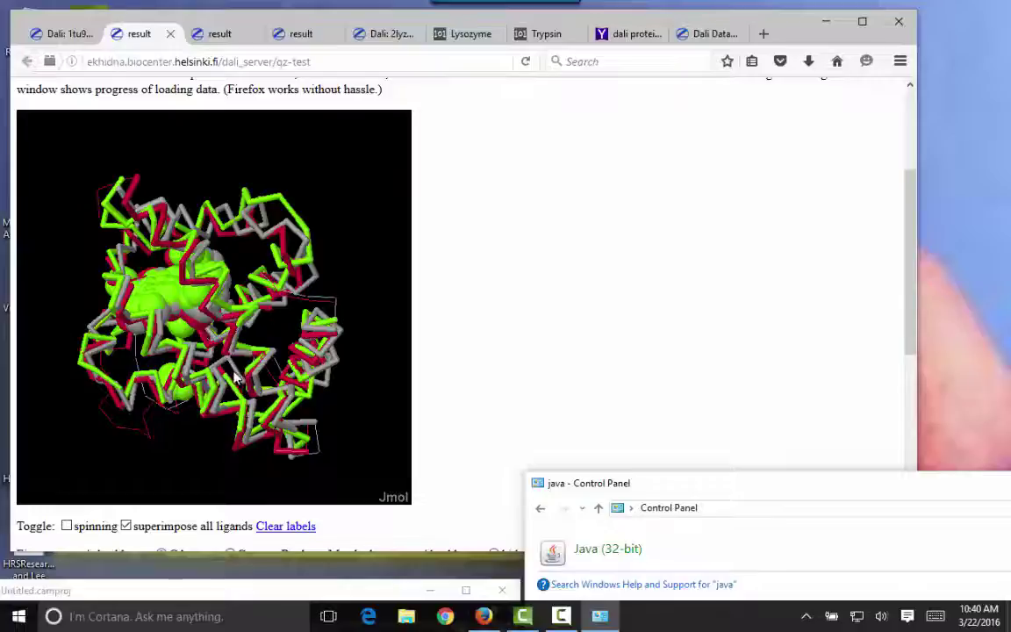
Examine the overlap of the three superimposed structures from further angles, repositioning the browser window on the desktop
drag(235, 377, 303, 426)
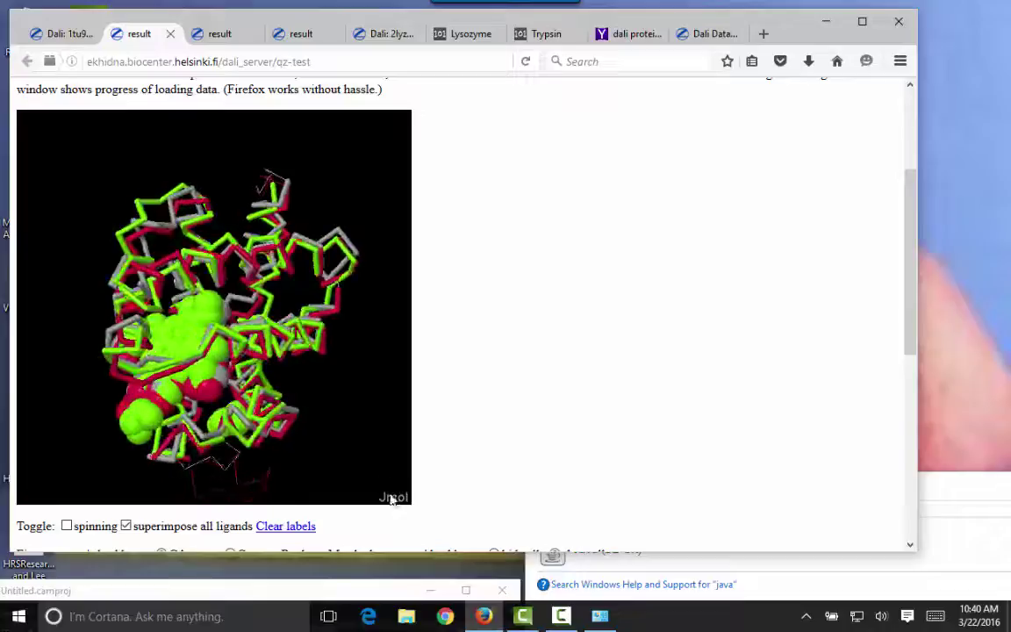
drag(282, 356, 286, 332)
drag(219, 23, 310, 30)
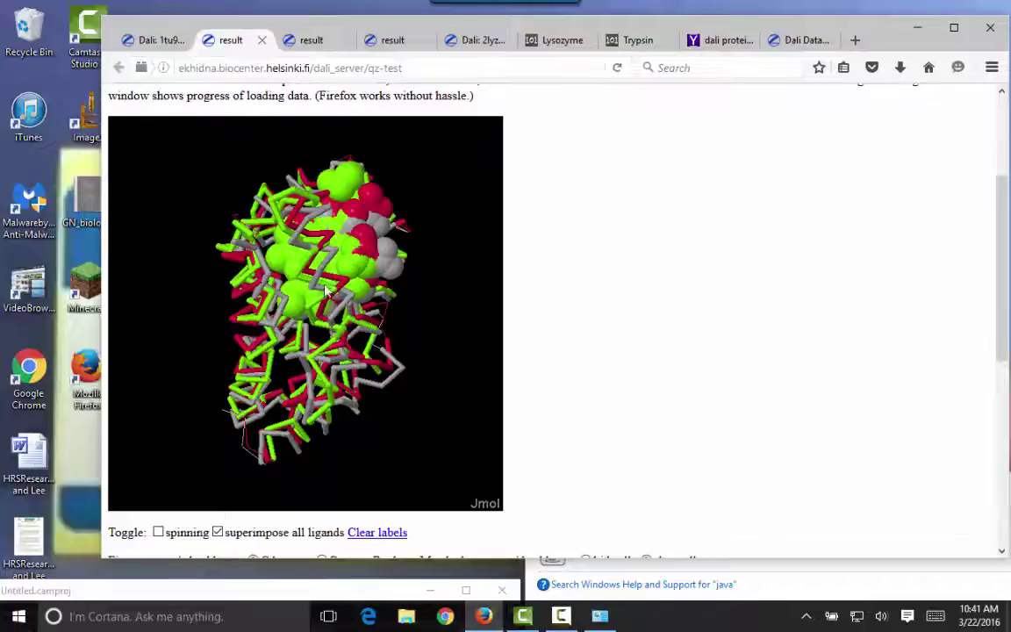
drag(326, 293, 341, 129)
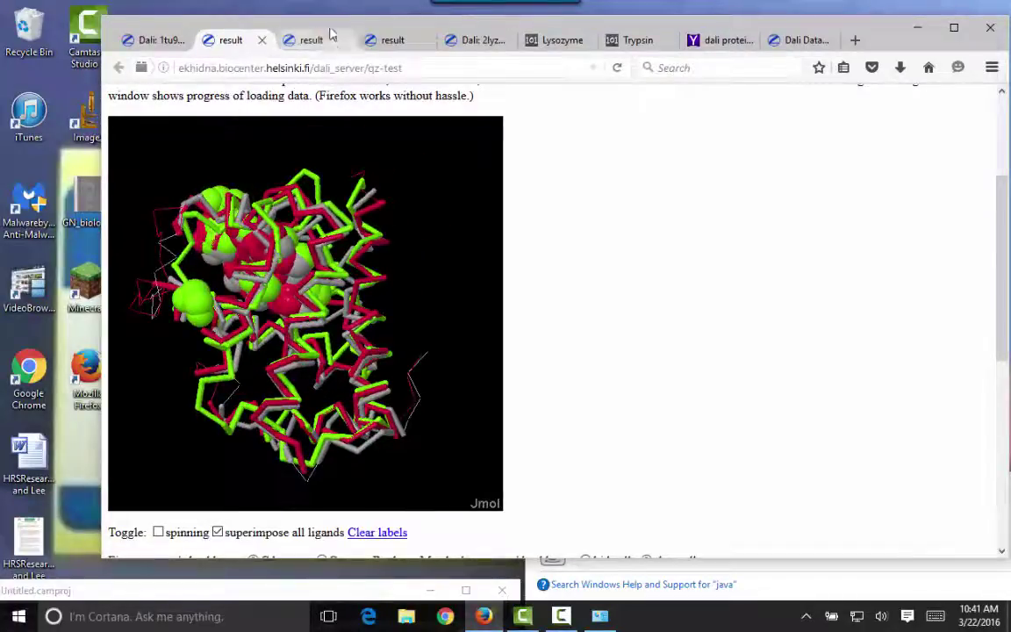
drag(332, 33, 301, 58)
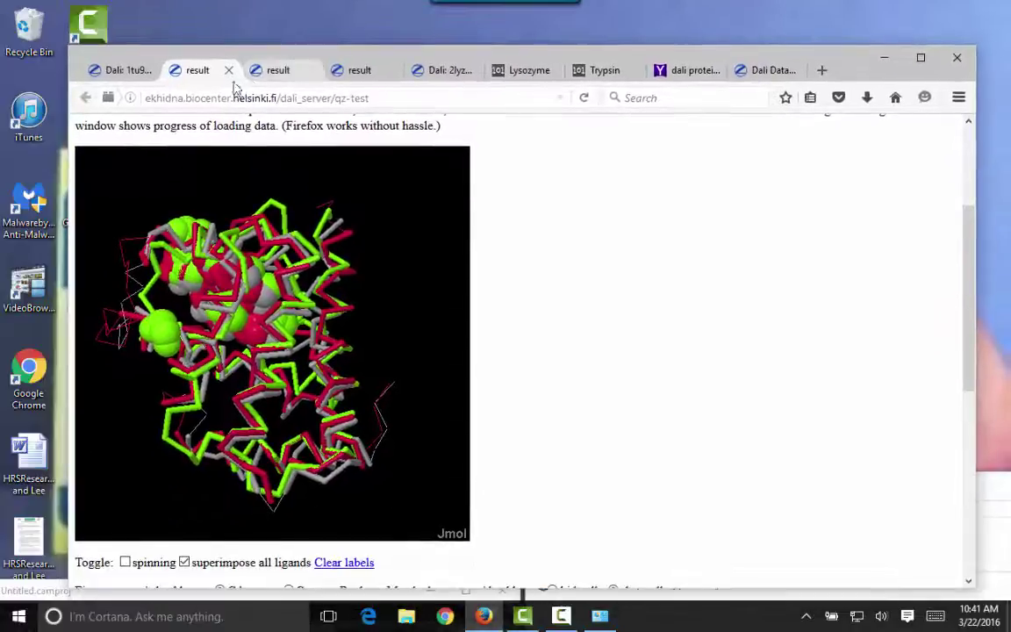